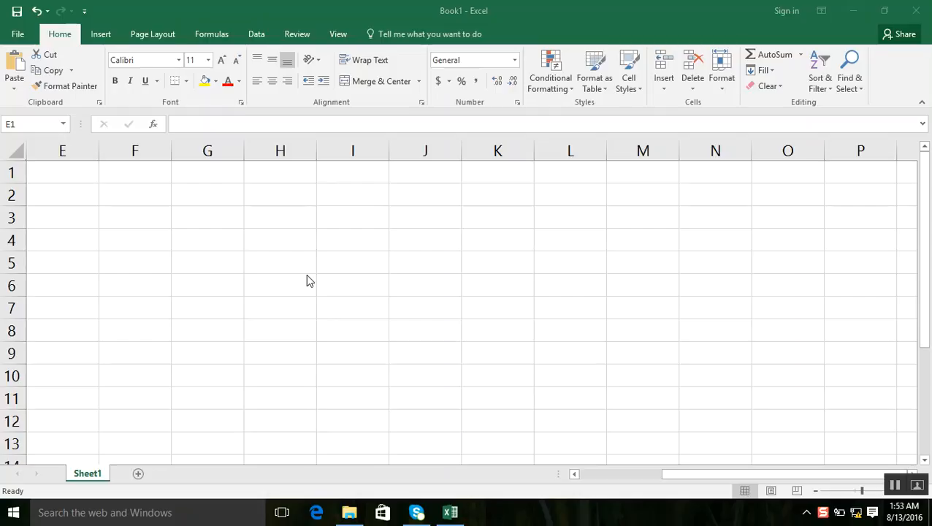
Enter the header "salesman name" in cell E1 and widen column E to fit the text
{"action": "left_click", "coordinate": [78, 176]}
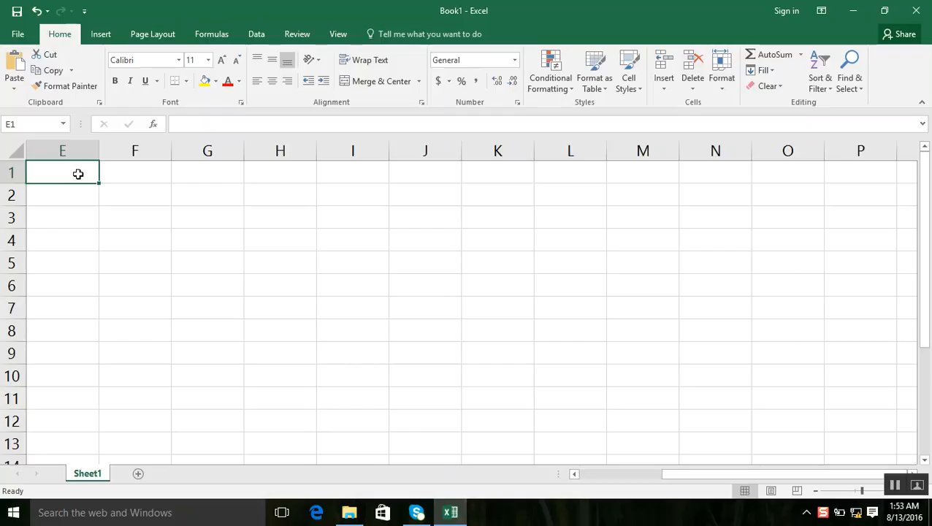
{"action": "type", "text": "sla"}
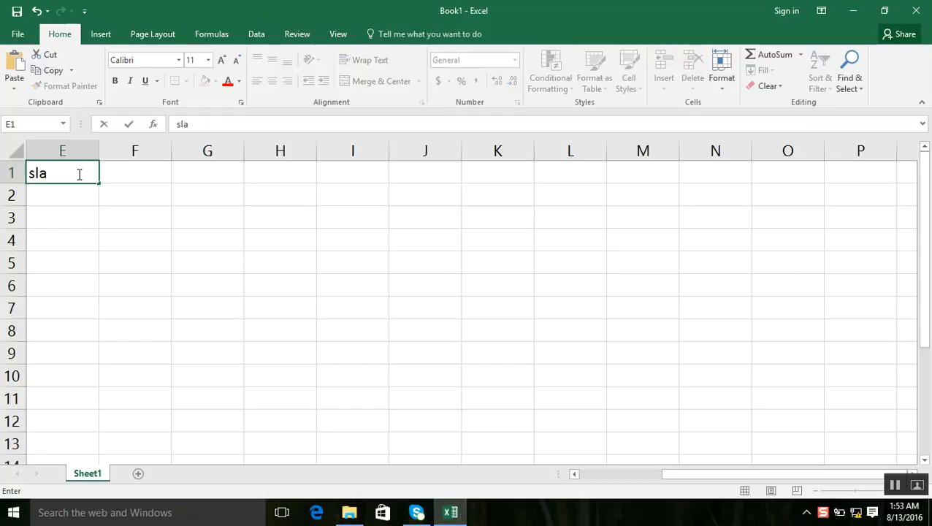
{"action": "type", "text": "l"}
{"action": "key", "text": "BackSpace"}
{"action": "key", "text": "BackSpace"}
{"action": "type", "text": "lesman"}
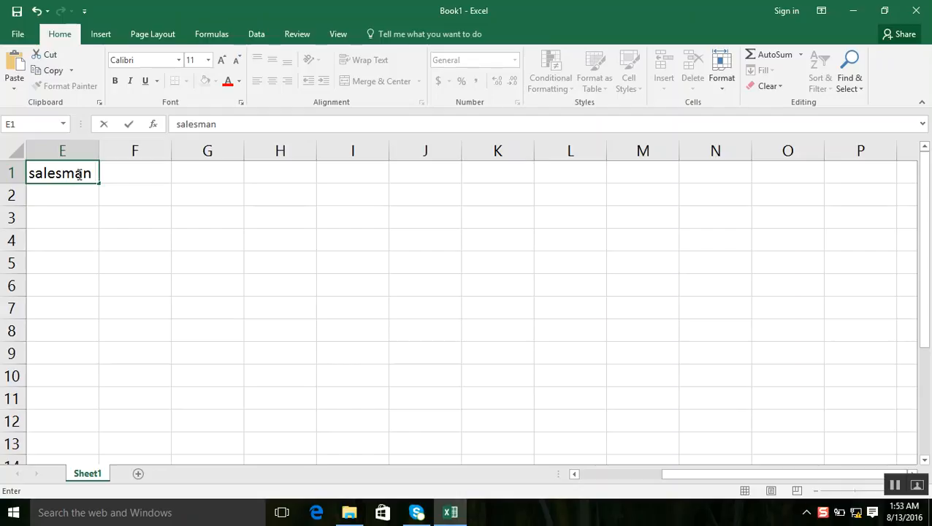
{"action": "type", "text": " name"}
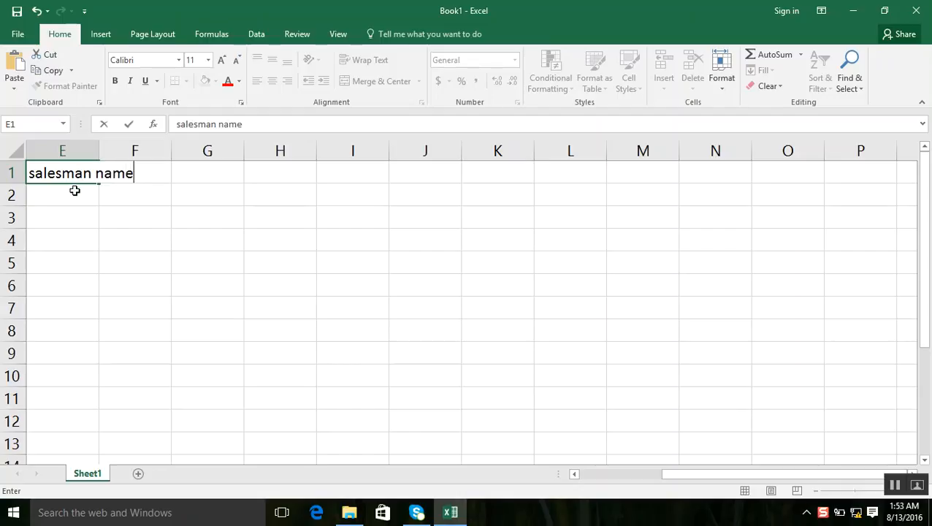
{"action": "left_click", "coordinate": [103, 149]}
{"action": "left_click_drag", "start_coordinate": [100, 152], "coordinate": [149, 157]}
Add the headers "city", "sale" and "commission" in F1:H1 and widen column H to fit its header
{"action": "left_click", "coordinate": [179, 174]}
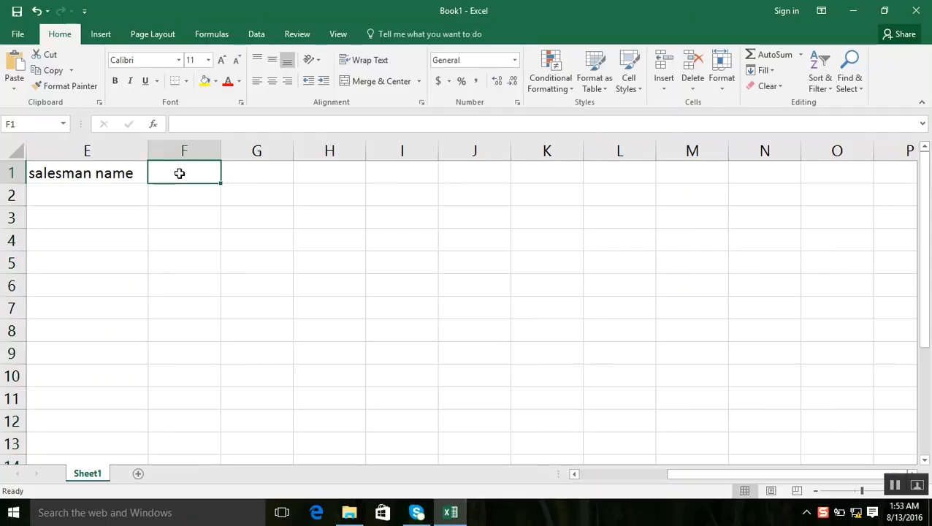
{"action": "type", "text": "city"}
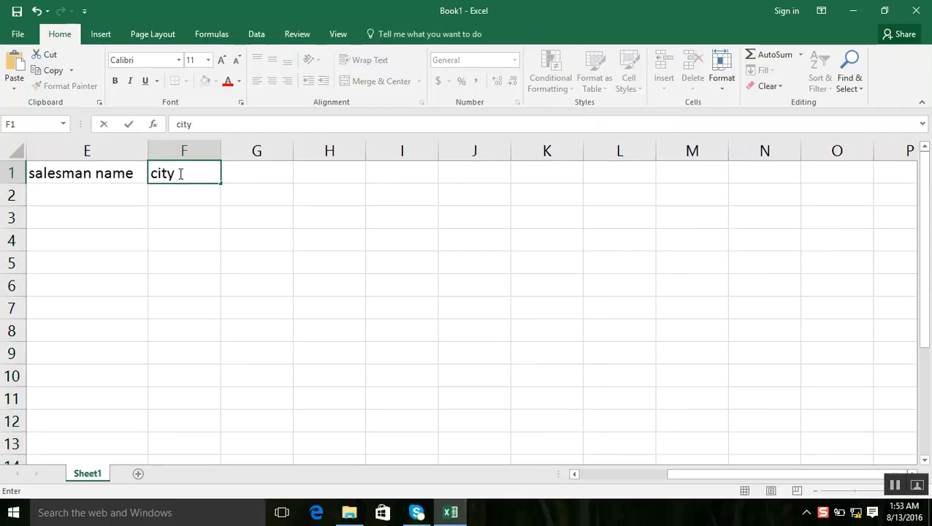
{"action": "key", "text": "Tab"}
{"action": "type", "text": "sale"}
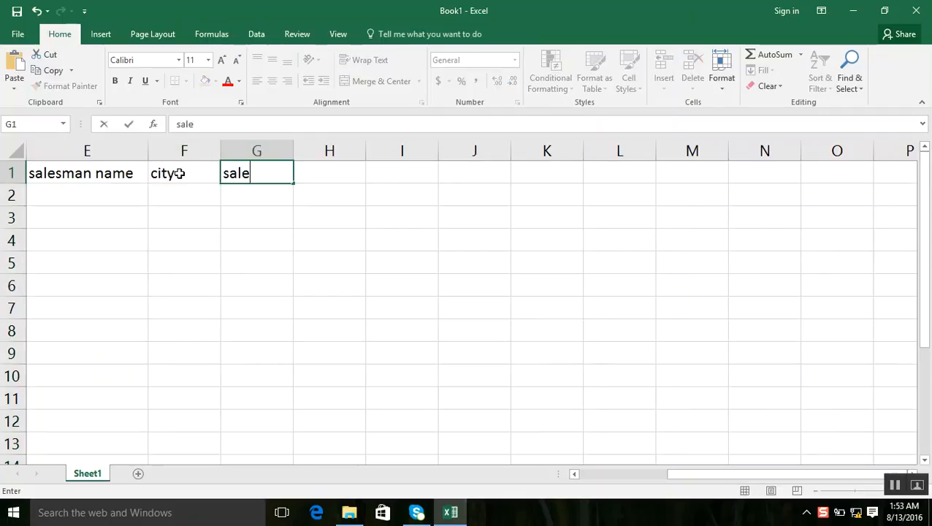
{"action": "key", "text": "Tab"}
{"action": "type", "text": "comm"}
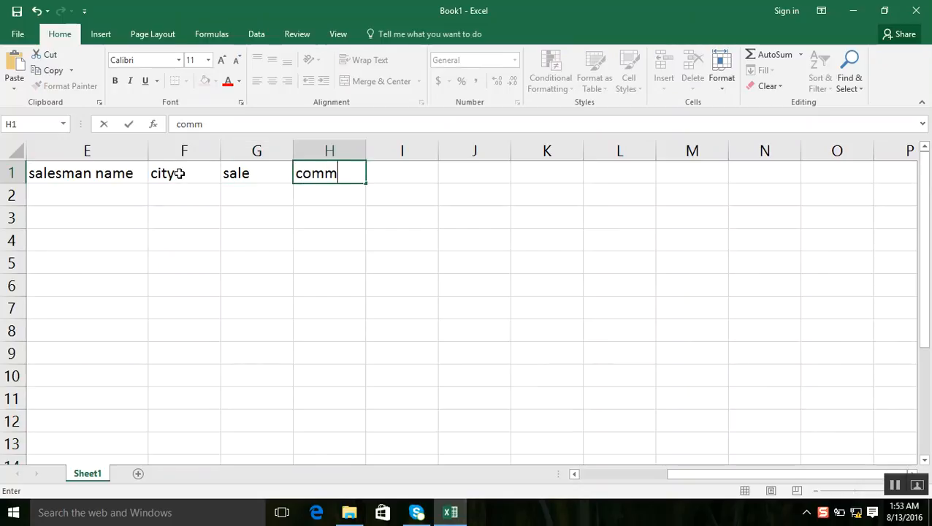
{"action": "type", "text": "ission"}
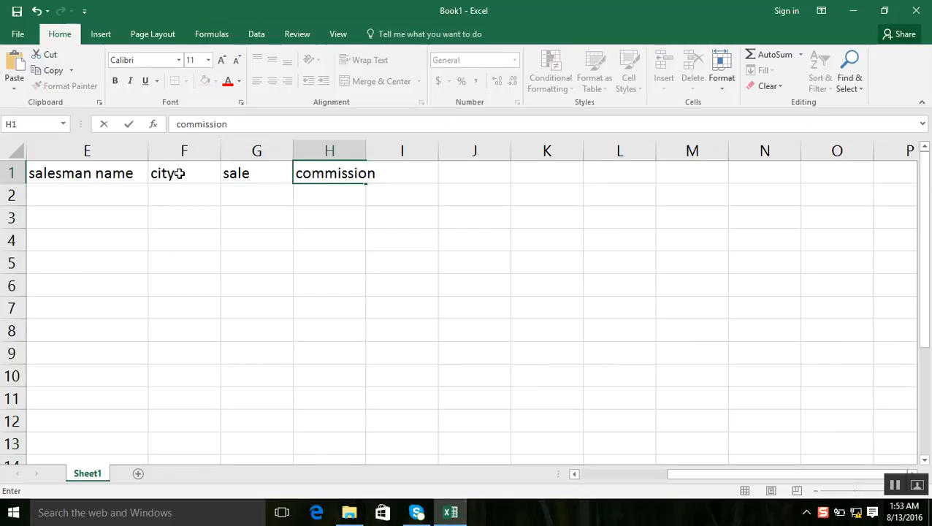
{"action": "left_click_drag", "start_coordinate": [361, 152], "coordinate": [381, 156]}
Fill E2:E6 with the first names of the five salesmen, one per row
{"action": "left_click", "coordinate": [75, 189]}
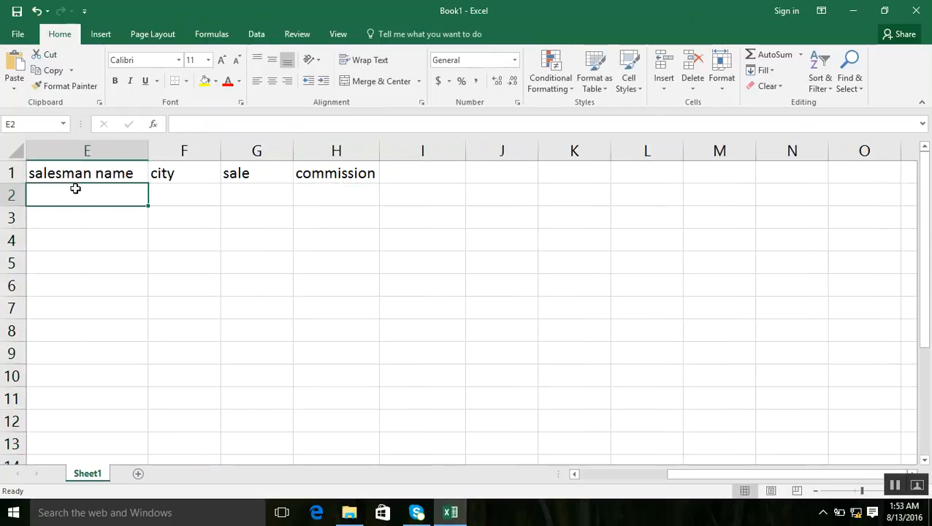
{"action": "type", "text": "ali"}
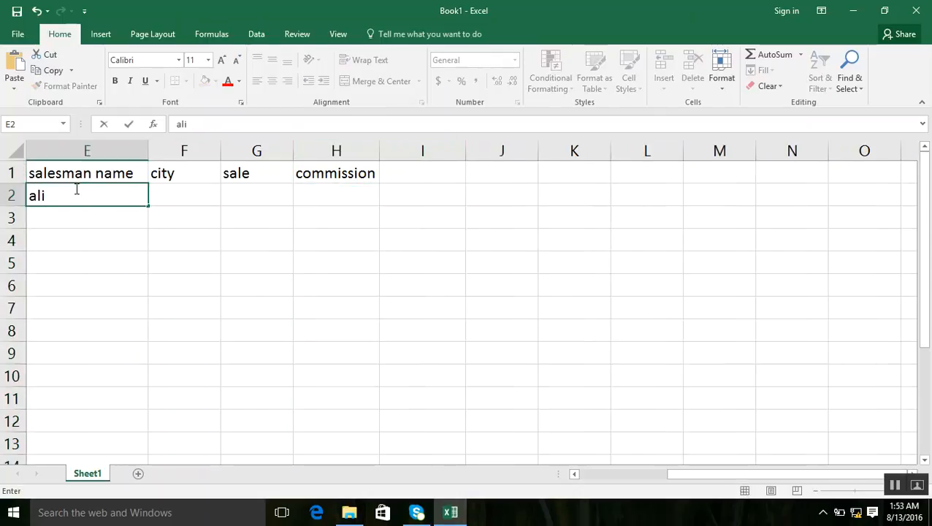
{"action": "key", "text": "Return"}
{"action": "type", "text": "abid"}
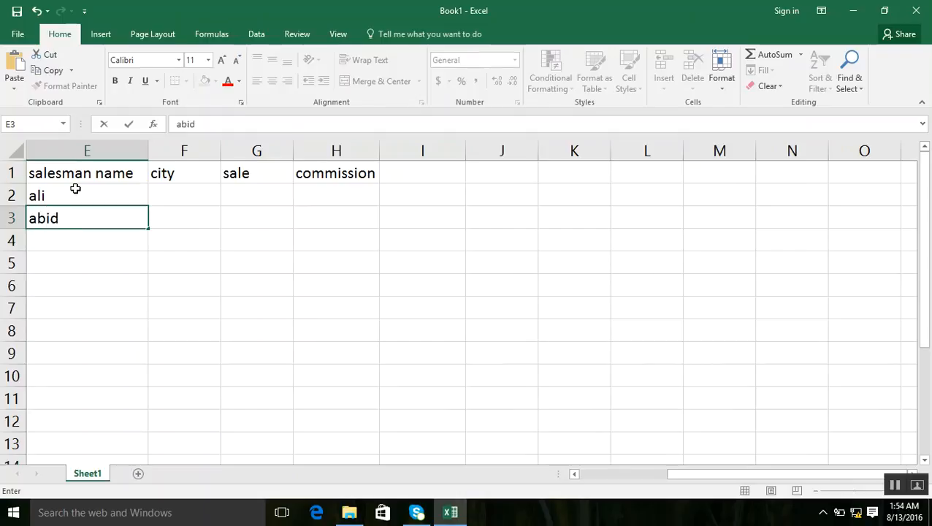
{"action": "key", "text": "Return"}
{"action": "type", "text": "arif"}
{"action": "key", "text": "ctrl+Return"}
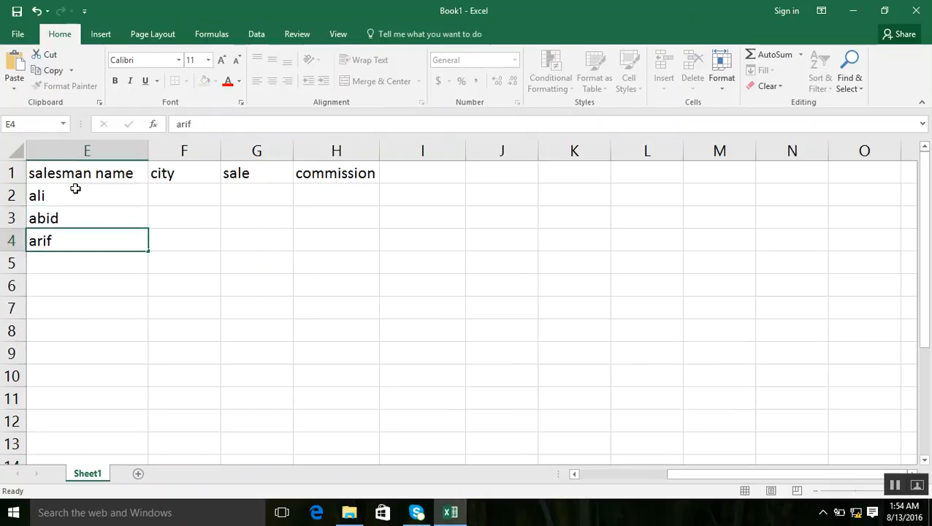
{"action": "key", "text": "Return"}
{"action": "type", "text": "kazim"}
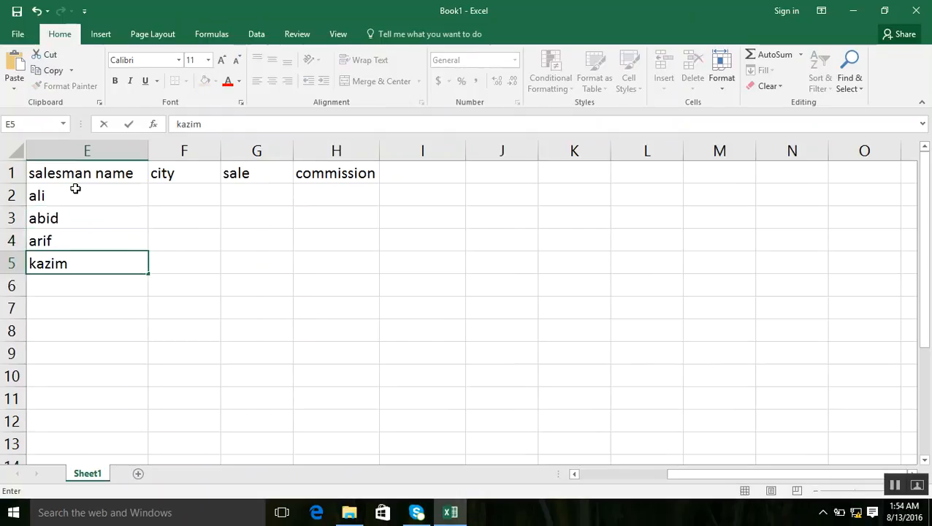
{"action": "key", "text": "Return"}
{"action": "type", "text": "za"}
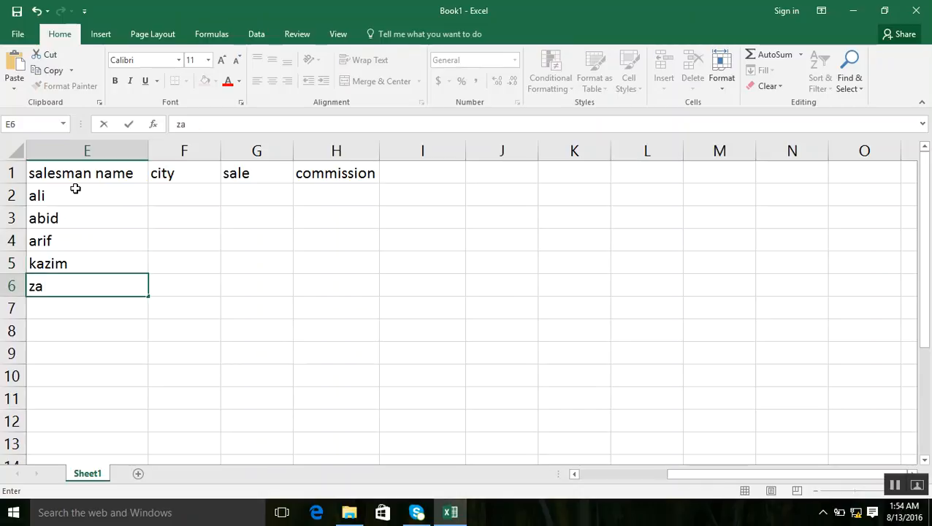
{"action": "type", "text": "hid"}
Fill the city column in F2:F5 with lahore, okara, renala and multan
{"action": "key", "text": "Tab"}
{"action": "key", "text": "Up"}
{"action": "key", "text": "Up"}
{"action": "key", "text": "Up"}
{"action": "key", "text": "Up"}
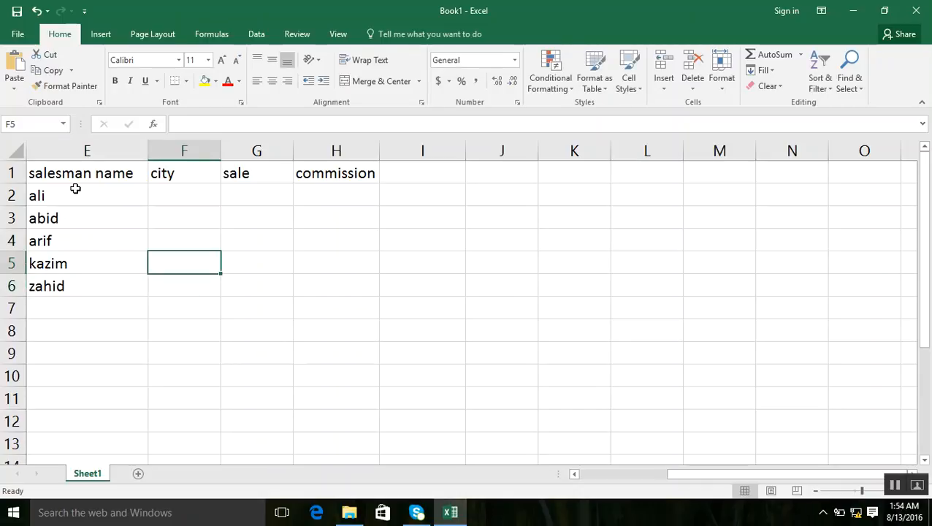
{"action": "type", "text": "lahore"}
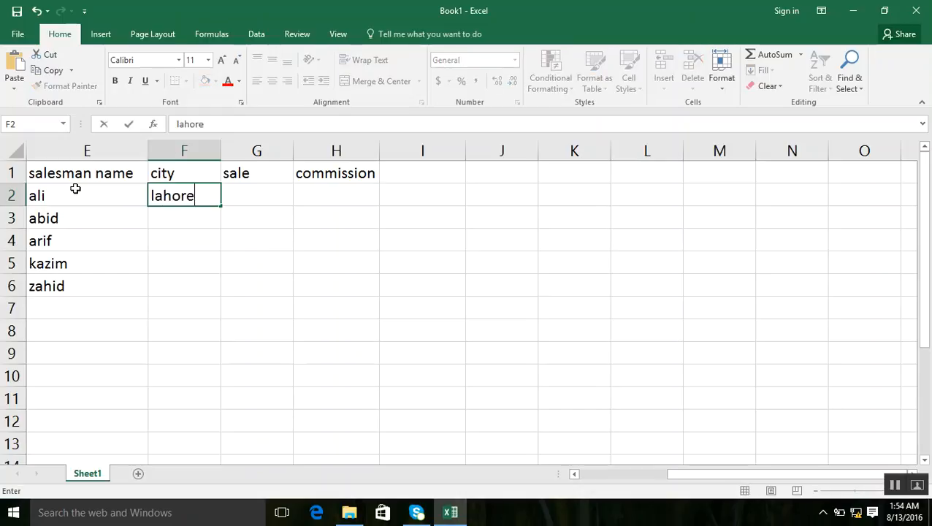
{"action": "key", "text": "Return"}
{"action": "type", "text": "okara"}
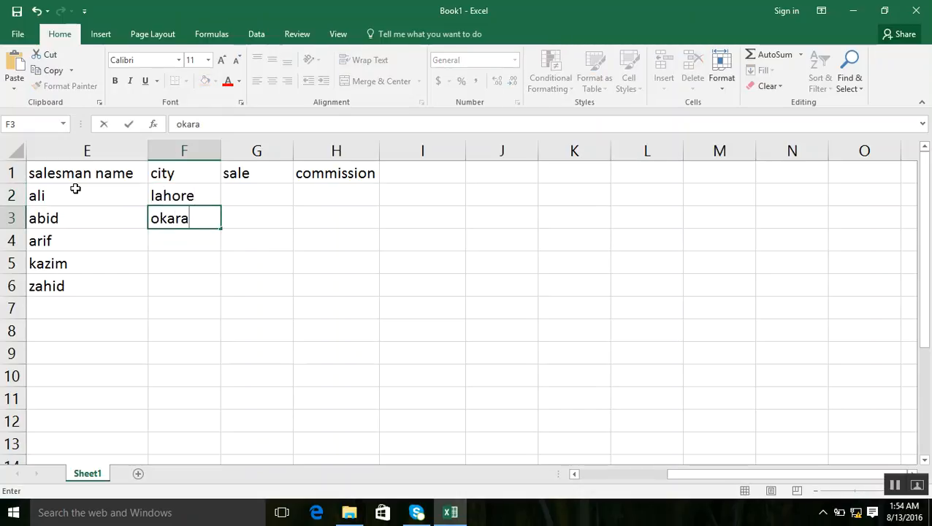
{"action": "key", "text": "Return"}
{"action": "type", "text": "renala"}
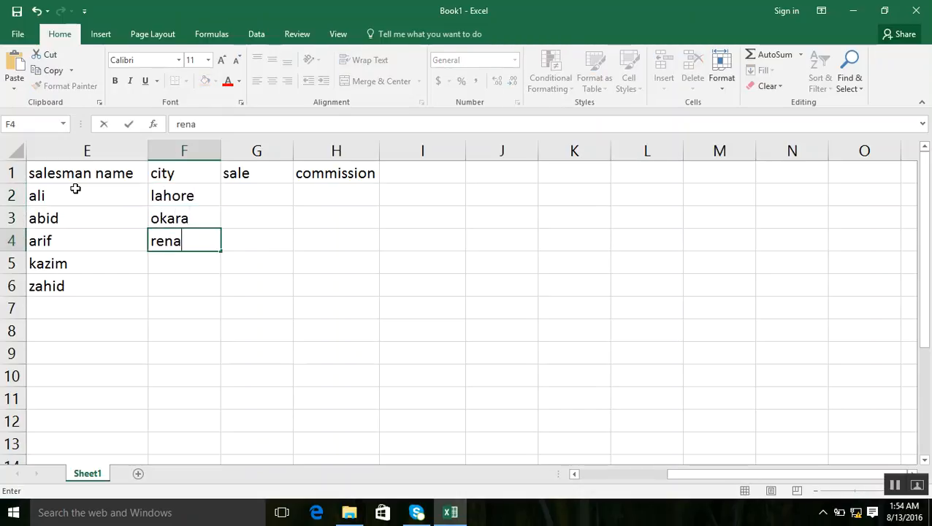
{"action": "key", "text": "Return"}
{"action": "type", "text": "multan"}
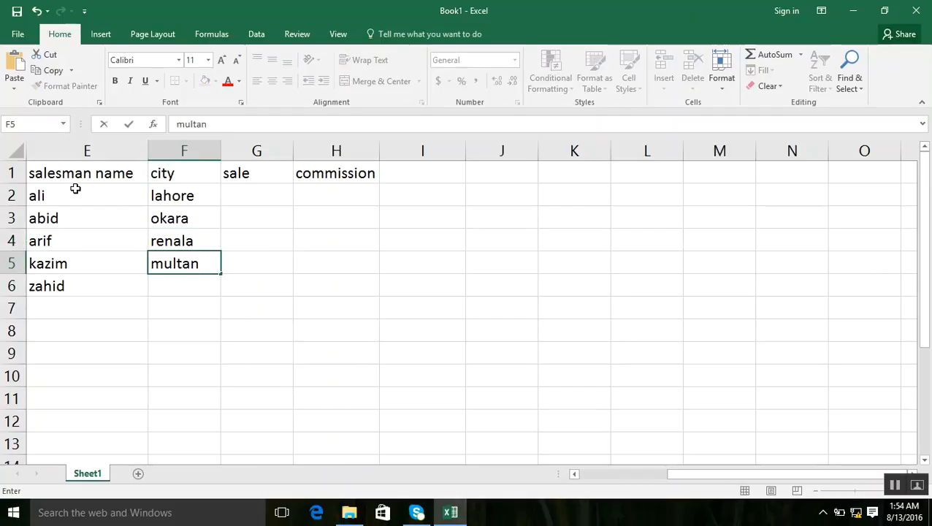
Enter the sale amounts 8000, 50000, 20000 and 10000 in G2:G5
{"action": "key", "text": "Tab"}
{"action": "key", "text": "Up"}
{"action": "key", "text": "Up"}
{"action": "key", "text": "Up"}
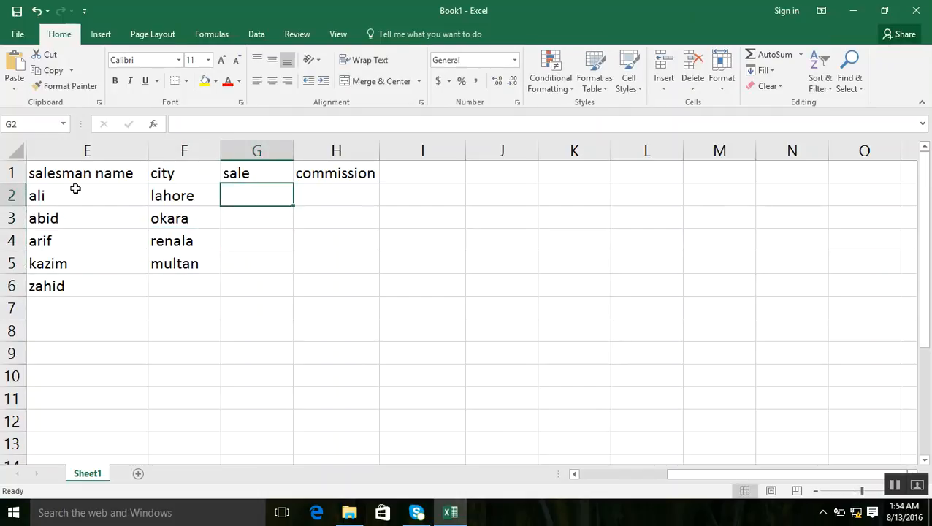
{"action": "type", "text": "8000"}
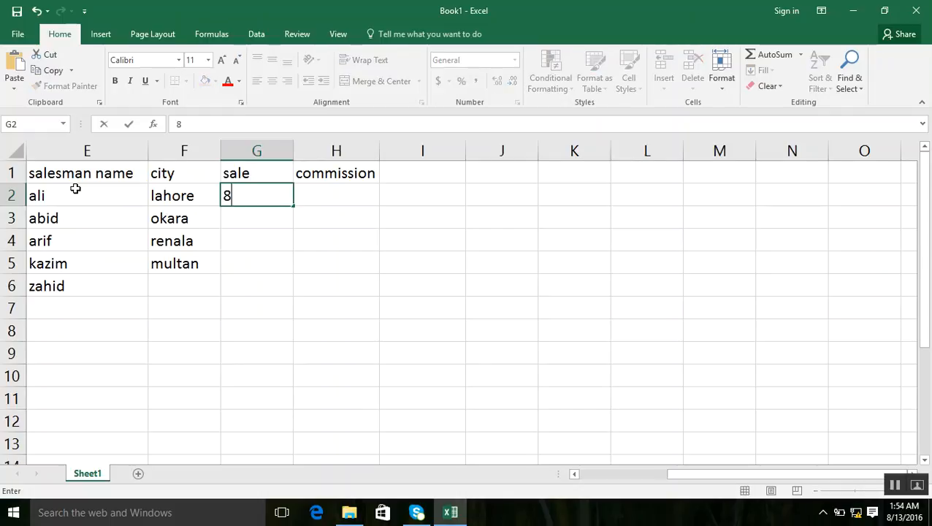
{"action": "key", "text": "Return"}
{"action": "type", "text": "50000"}
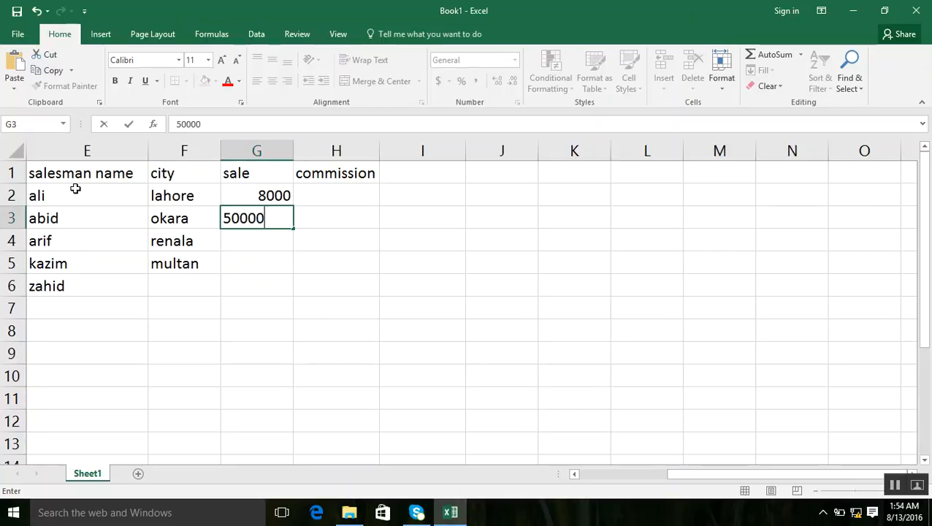
{"action": "key", "text": "Return"}
{"action": "type", "text": "20000"}
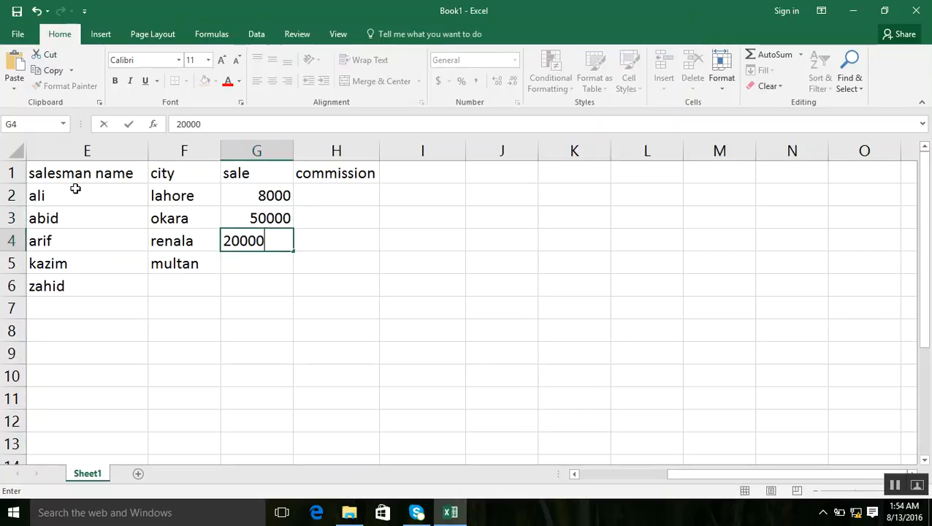
{"action": "key", "text": "Return"}
{"action": "type", "text": "1000"}
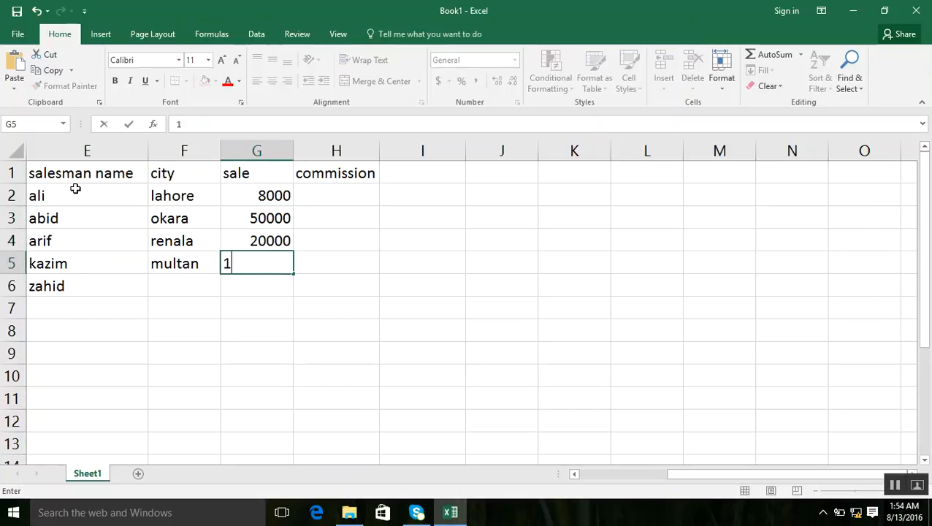
{"action": "type", "text": "0"}
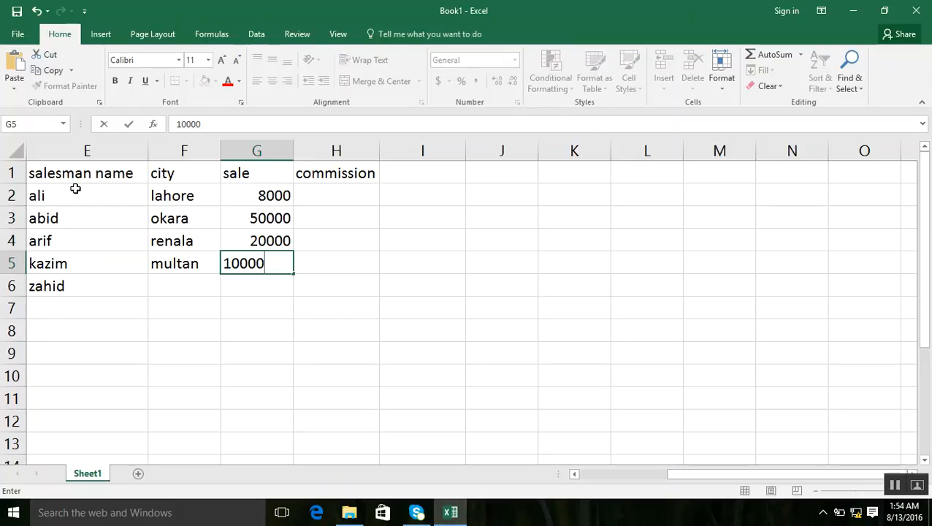
Complete row 6 with a sale amount of 12000 in G6 and the city lahore in F6
{"action": "key", "text": "Return"}
{"action": "type", "text": "1"}
{"action": "key", "text": "F1"}
{"action": "type", "text": "2"}
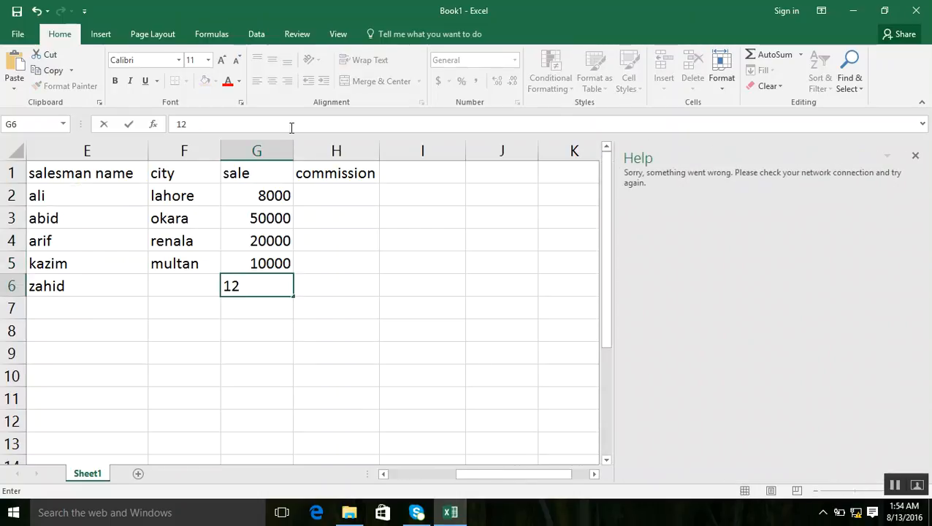
{"action": "left_click", "coordinate": [916, 156]}
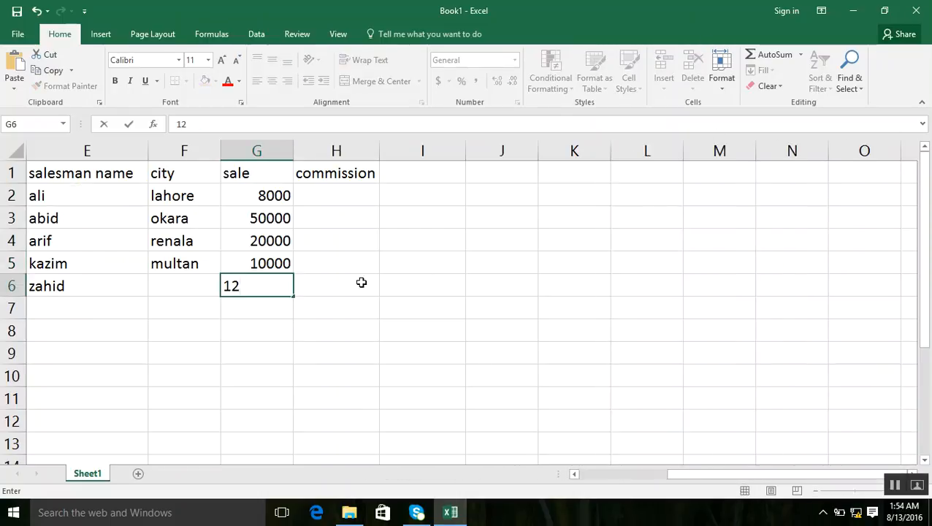
{"action": "type", "text": "000"}
{"action": "left_click", "coordinate": [175, 293]}
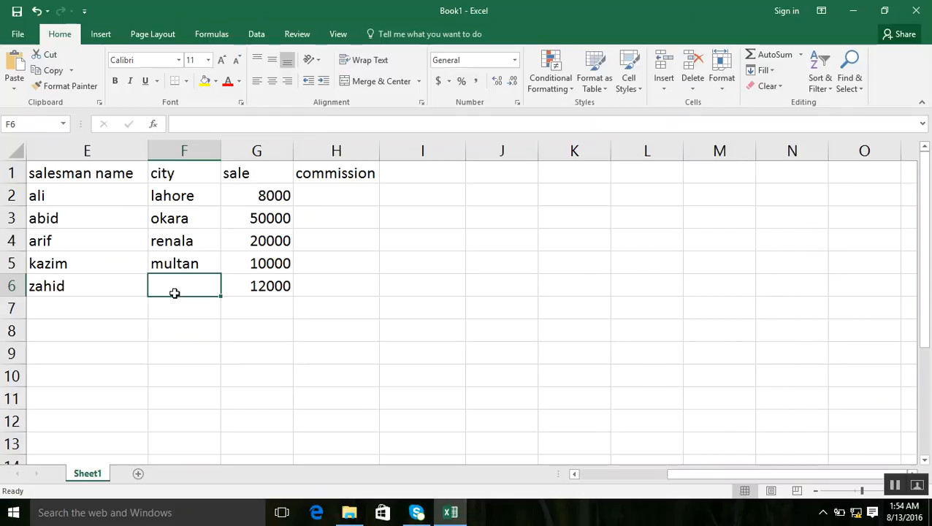
{"action": "type", "text": "lahore"}
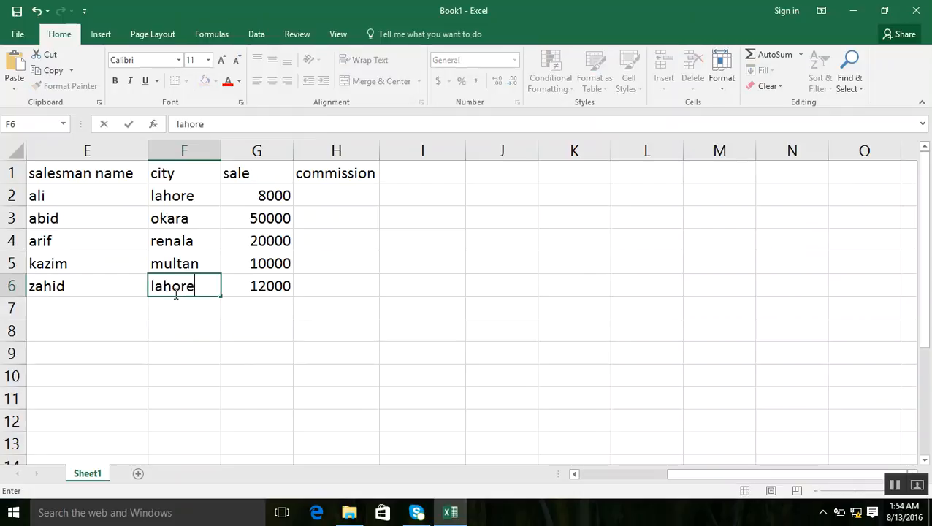
Widen column H and extend its header in H1 to read "commission 6%"
{"action": "left_click", "coordinate": [331, 205]}
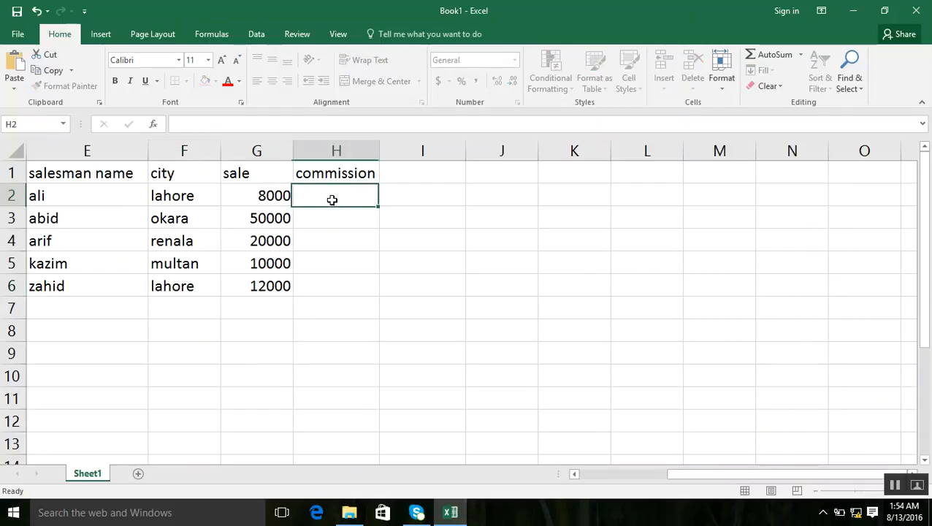
{"action": "left_click_drag", "start_coordinate": [380, 153], "coordinate": [401, 153]}
{"action": "double_click", "coordinate": [385, 172]}
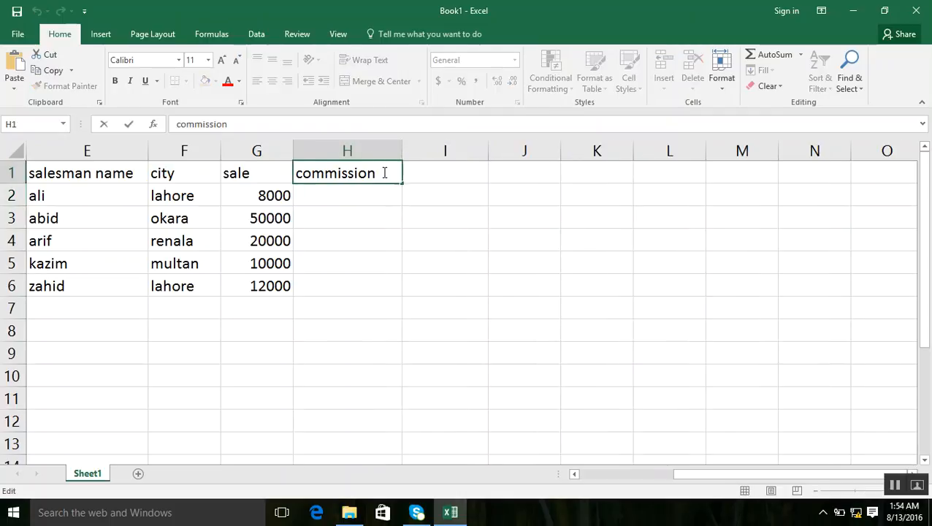
{"action": "type", "text": "6%"}
Calculate the 6% commission in H2 with =G2*6% and fill the formula down to H6
{"action": "left_click", "coordinate": [362, 196]}
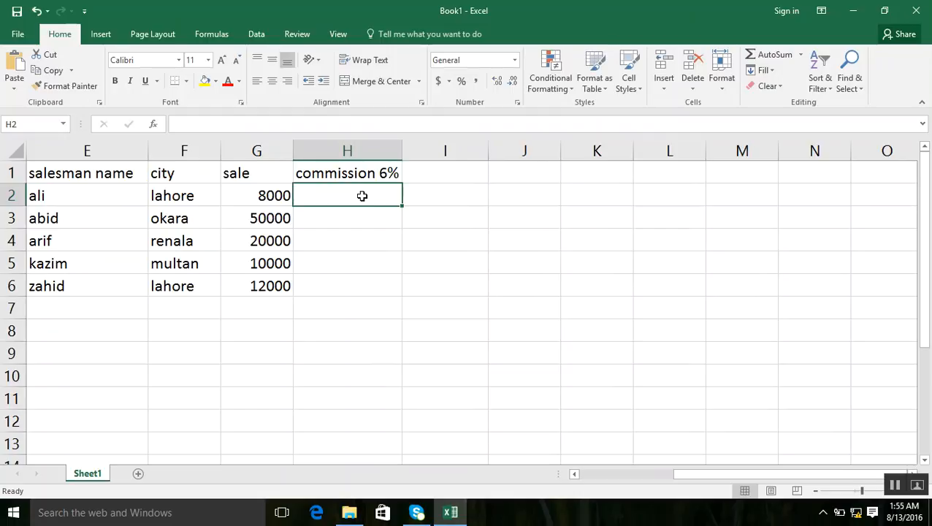
{"action": "type", "text": "="}
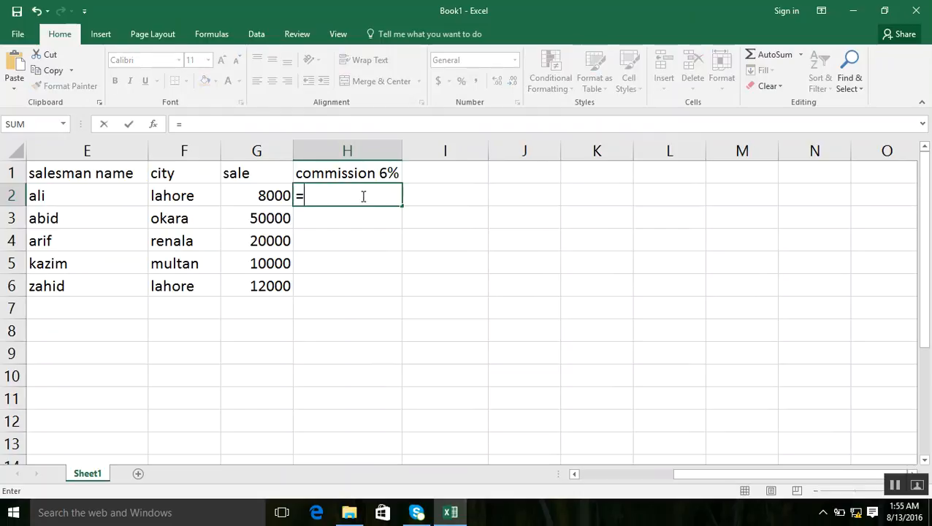
{"action": "left_click", "coordinate": [263, 198]}
{"action": "type", "text": "*6%"}
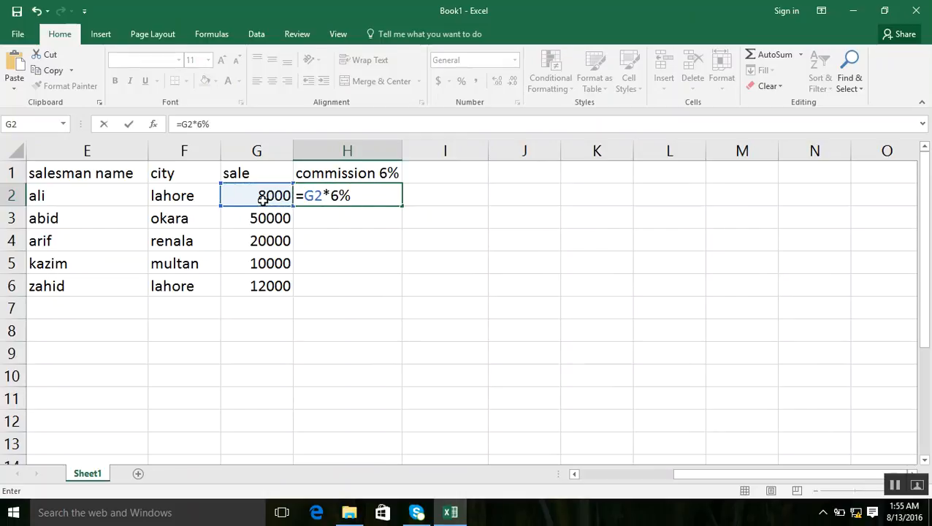
{"action": "key", "text": "Return"}
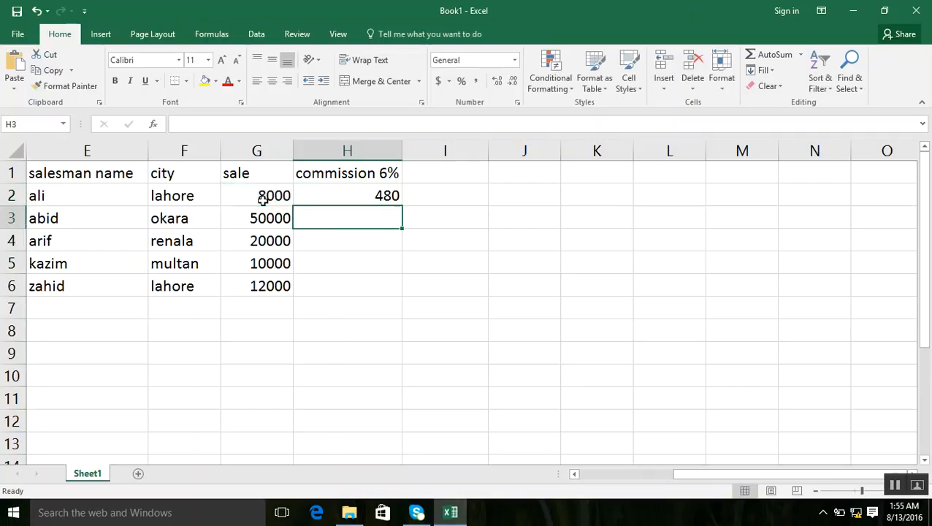
{"action": "left_click", "coordinate": [360, 191]}
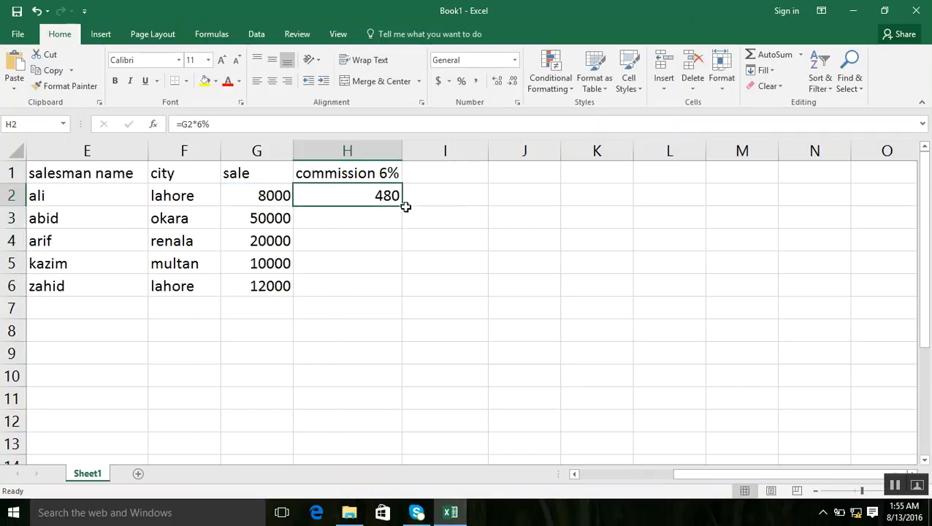
{"action": "left_click_drag", "start_coordinate": [405, 206], "coordinate": [403, 298]}
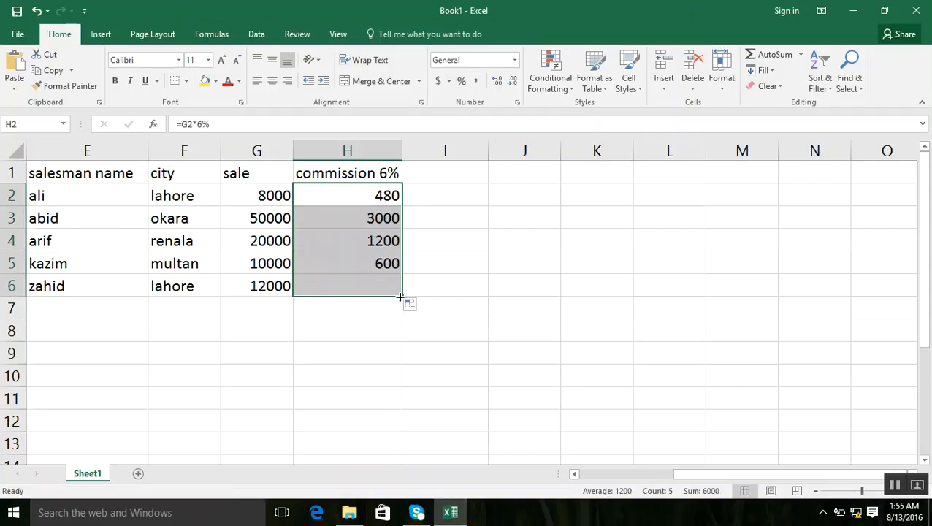
Add the row labels max, min and total in E7:E9 below the salesman names
{"action": "left_click", "coordinate": [50, 305]}
{"action": "type", "text": "m"}
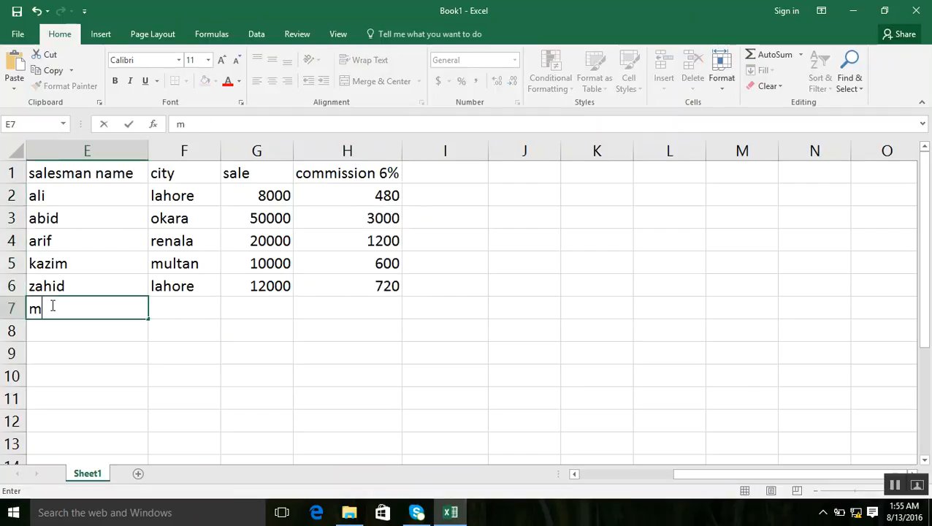
{"action": "type", "text": "ax"}
{"action": "key", "text": "Return"}
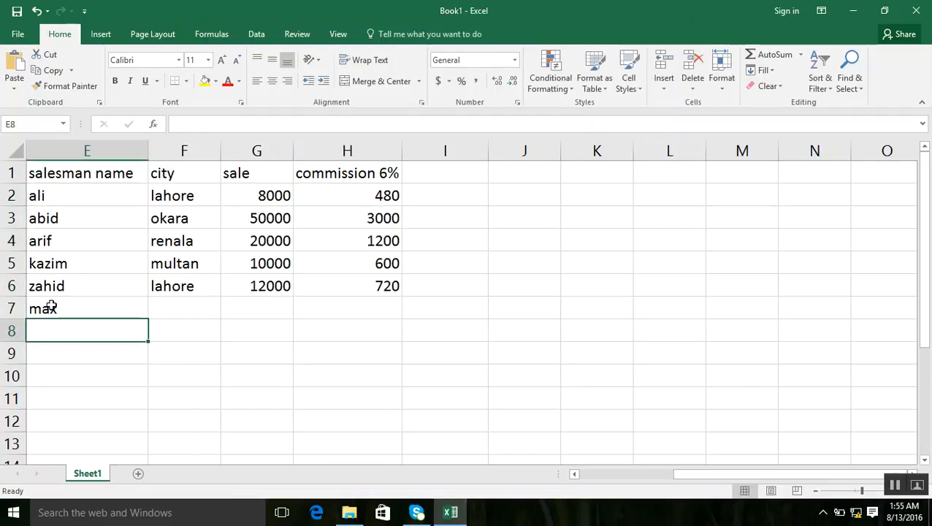
{"action": "type", "text": "min"}
{"action": "key", "text": "Return"}
{"action": "type", "text": "total"}
{"action": "key", "text": "Tab"}
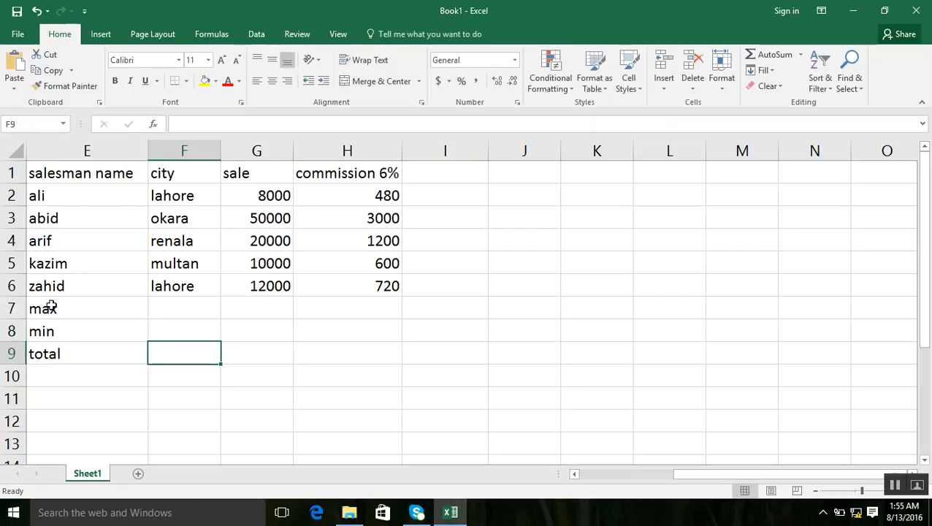
Calculate the highest sale in G7 with the MAX function over G2:G6
{"action": "left_click", "coordinate": [338, 311]}
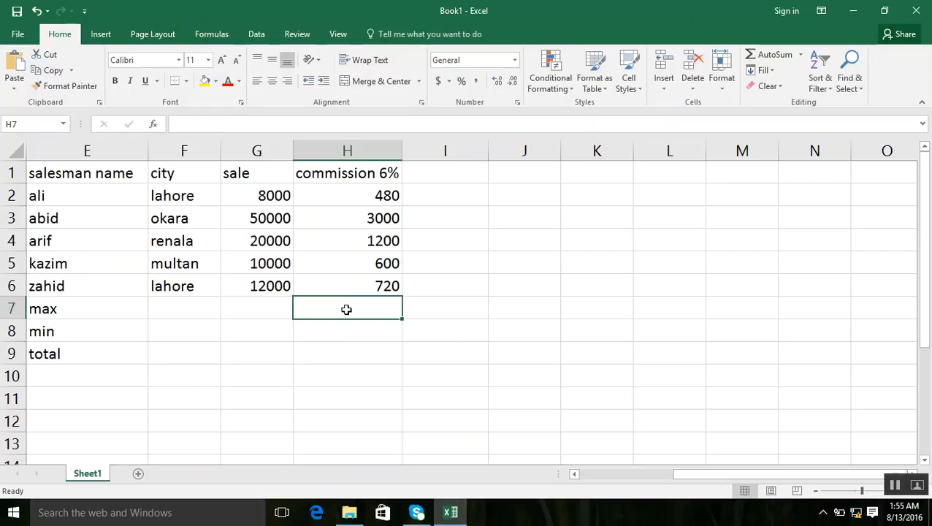
{"action": "left_click", "coordinate": [247, 309]}
{"action": "type", "text": "="}
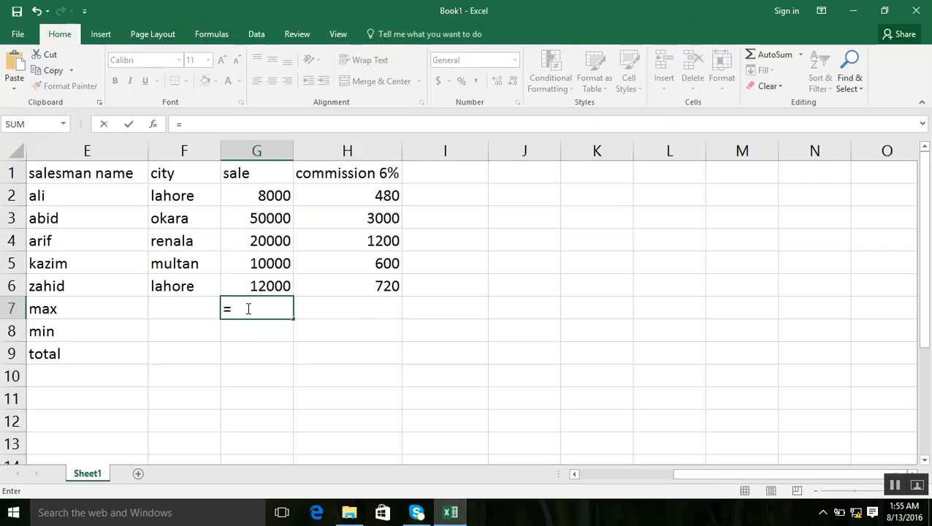
{"action": "type", "text": "ma"}
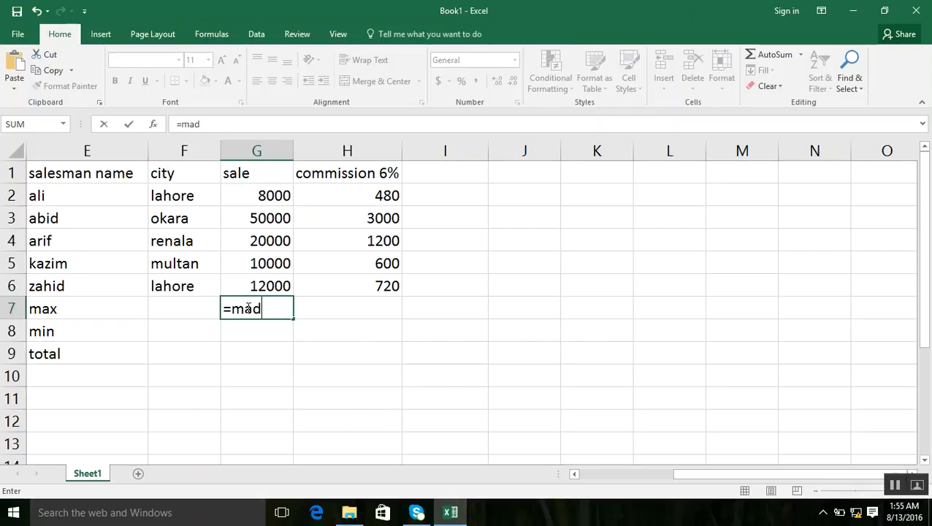
{"action": "type", "text": "x("}
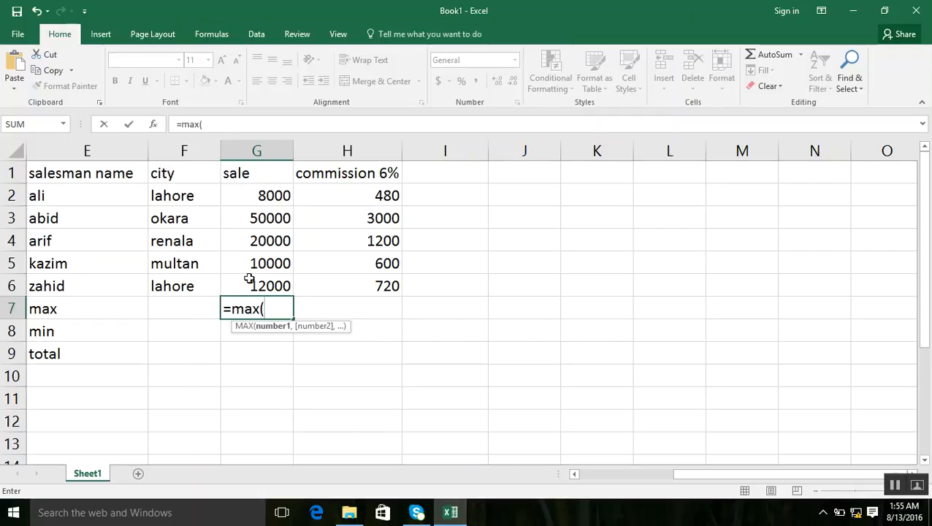
{"action": "left_click_drag", "start_coordinate": [260, 197], "coordinate": [277, 283]}
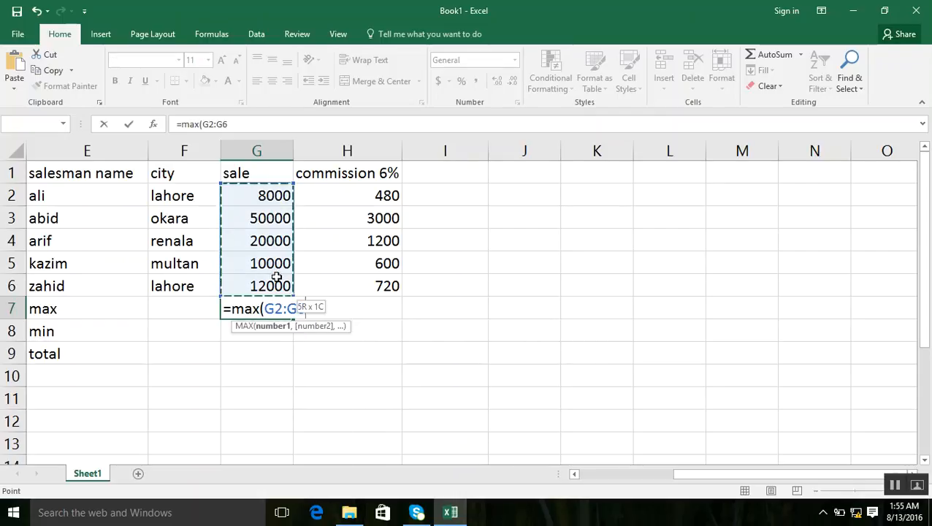
{"action": "key", "text": "Return"}
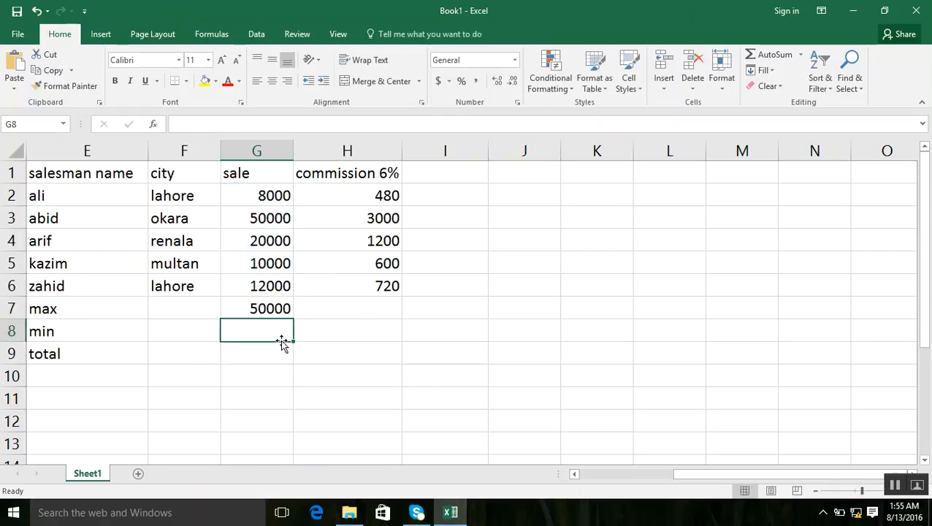
Calculate the lowest sale in G8 with the MIN function over G2:G6
{"action": "type", "text": "="}
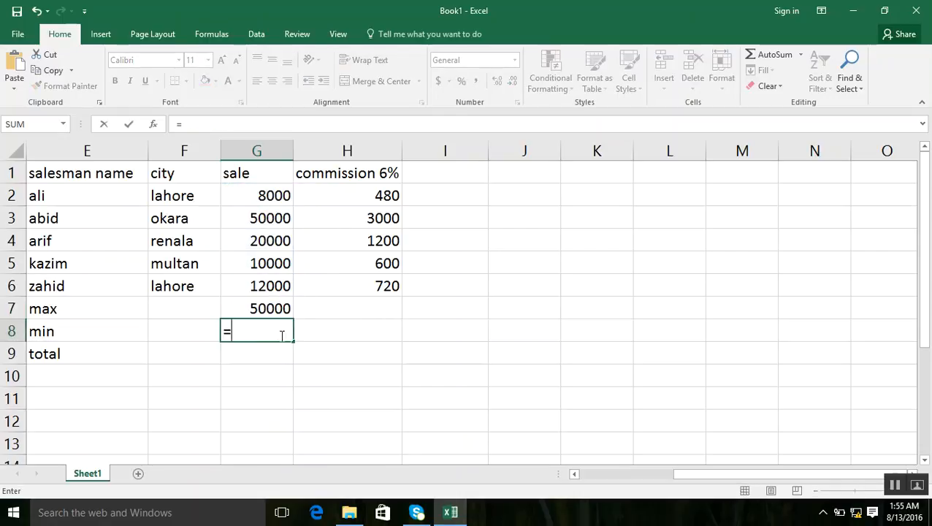
{"action": "type", "text": "min("}
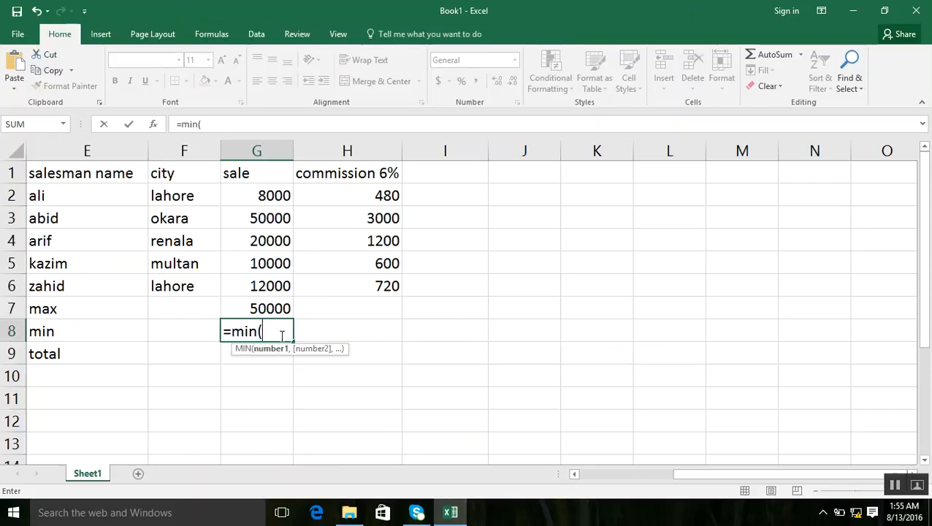
{"action": "left_click", "coordinate": [262, 206]}
{"action": "left_click_drag", "start_coordinate": [262, 206], "coordinate": [269, 281]}
{"action": "key", "text": "Return"}
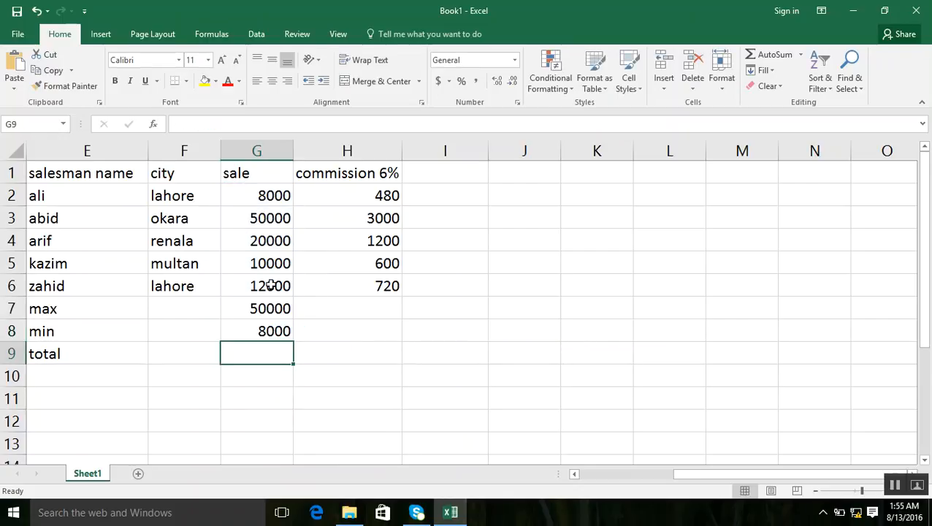
Total the sales in G9 with the SUM function over G2:G6
{"action": "type", "text": "="}
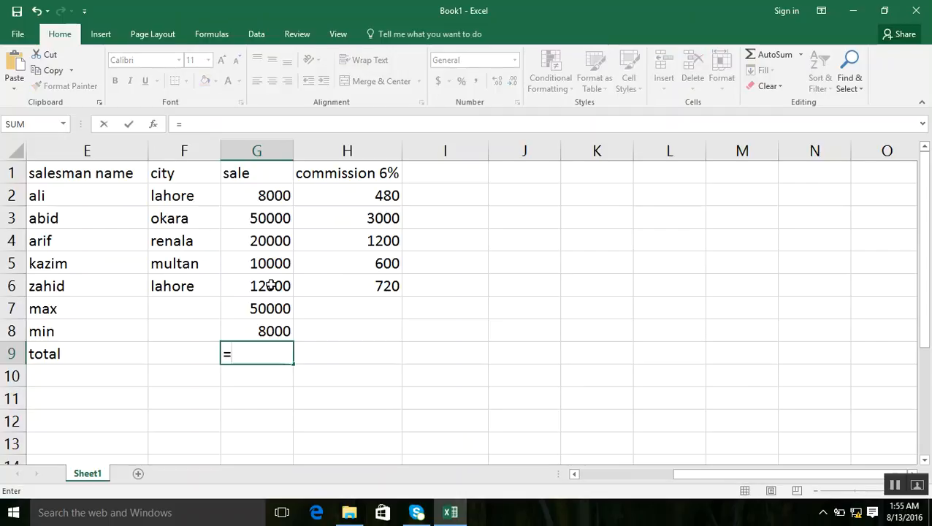
{"action": "type", "text": "sum"}
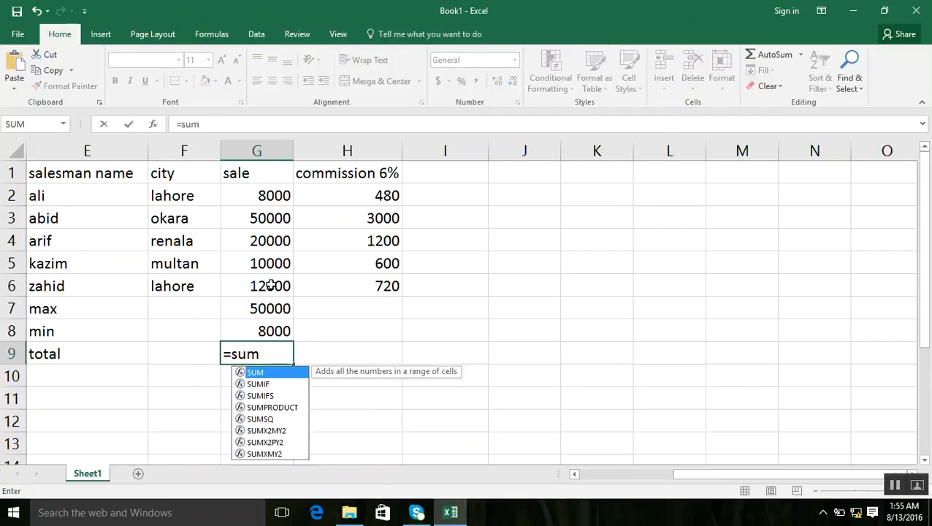
{"action": "type", "text": "("}
{"action": "left_click_drag", "start_coordinate": [256, 194], "coordinate": [271, 285]}
{"action": "key", "text": "Return"}
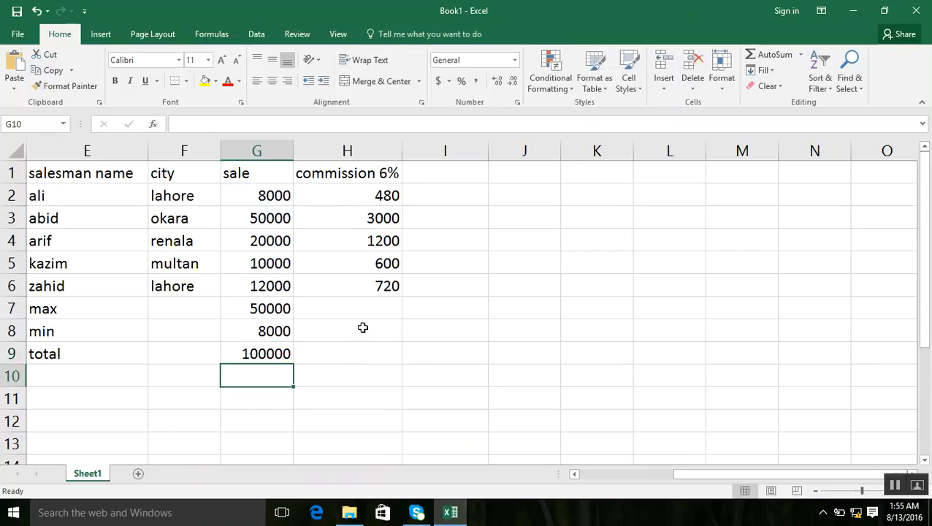
Fill the max, min and total formulas from G7:G9 across into the commission column, H7:H9
{"action": "left_click", "coordinate": [377, 311]}
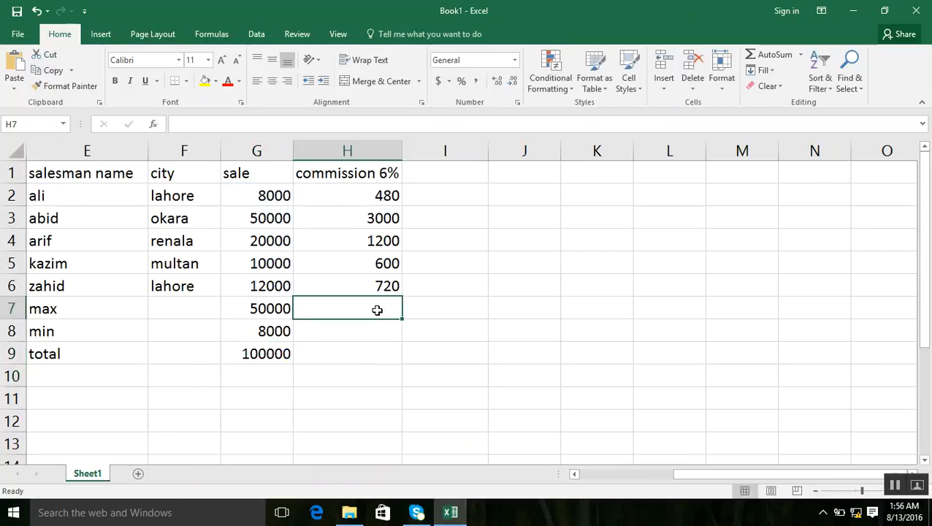
{"action": "left_click", "coordinate": [289, 305]}
{"action": "left_click_drag", "start_coordinate": [295, 318], "coordinate": [379, 323]}
{"action": "left_click", "coordinate": [287, 331]}
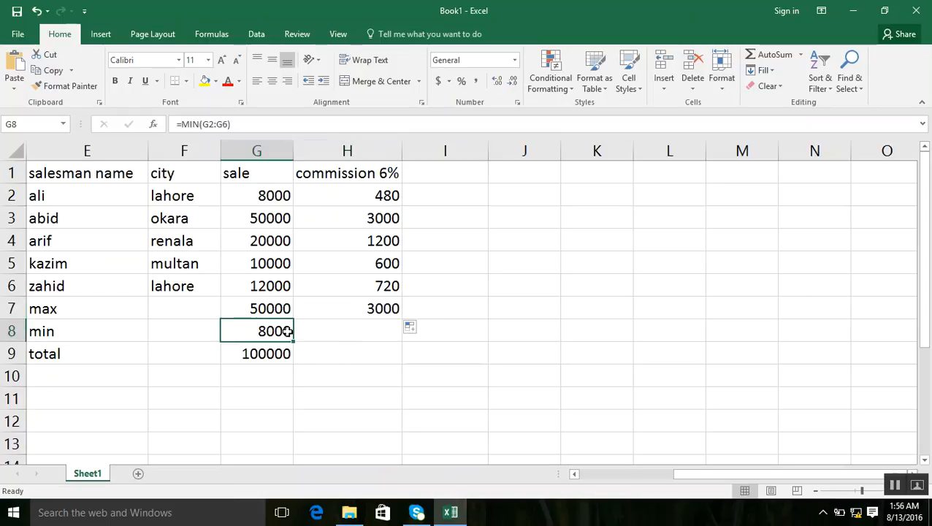
{"action": "left_click_drag", "start_coordinate": [296, 344], "coordinate": [369, 343]}
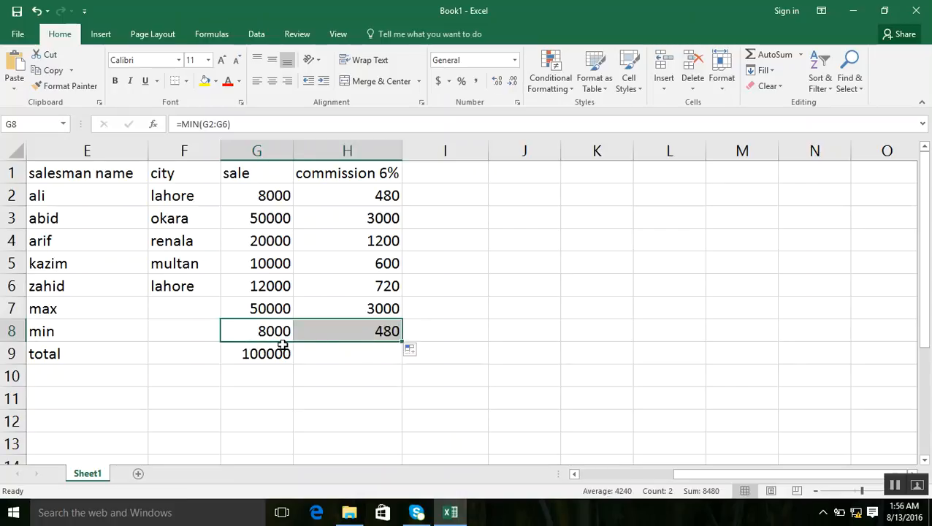
{"action": "left_click", "coordinate": [285, 349]}
{"action": "left_click_drag", "start_coordinate": [293, 364], "coordinate": [393, 363]}
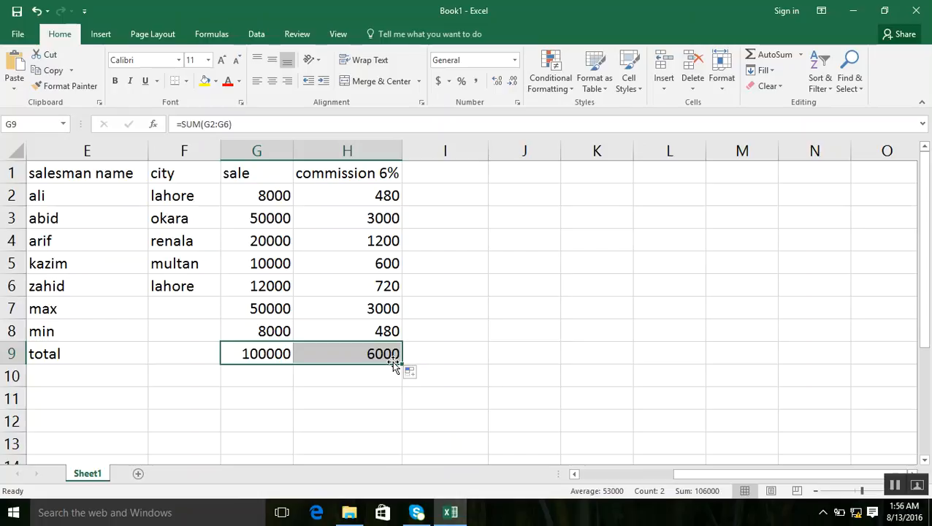
Enter the headers x, x2, sin(x) and fact() across J3:M3 for a second table
{"action": "left_click", "coordinate": [502, 222]}
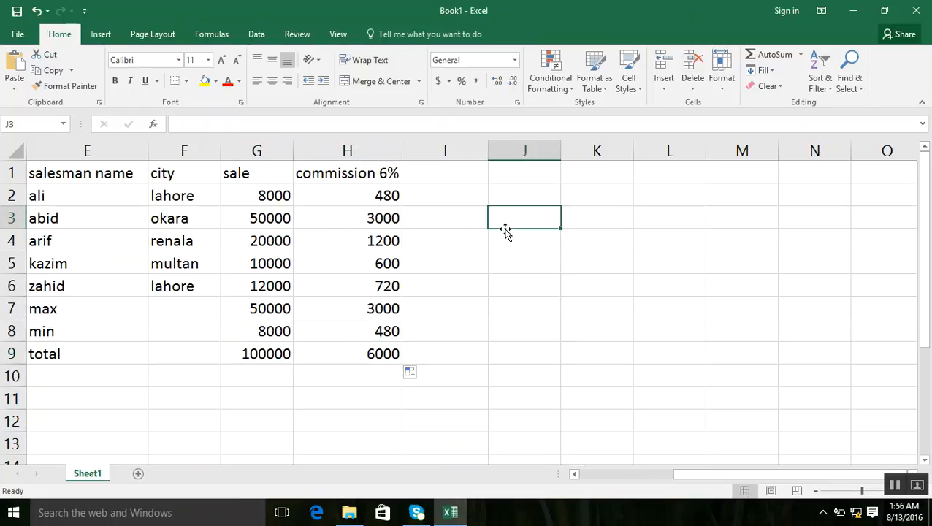
{"action": "type", "text": "x"}
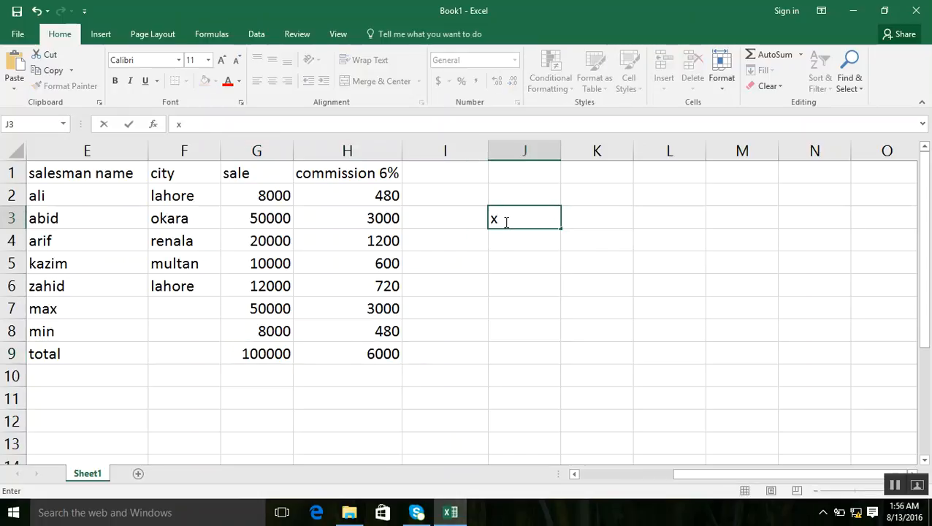
{"action": "key", "text": "Tab"}
{"action": "type", "text": "x"}
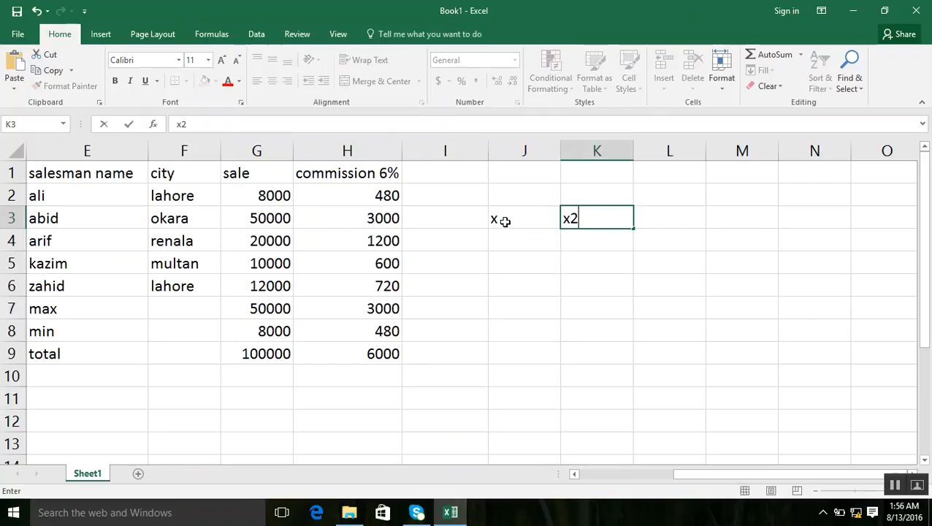
{"action": "type", "text": "2"}
{"action": "key", "text": "Tab"}
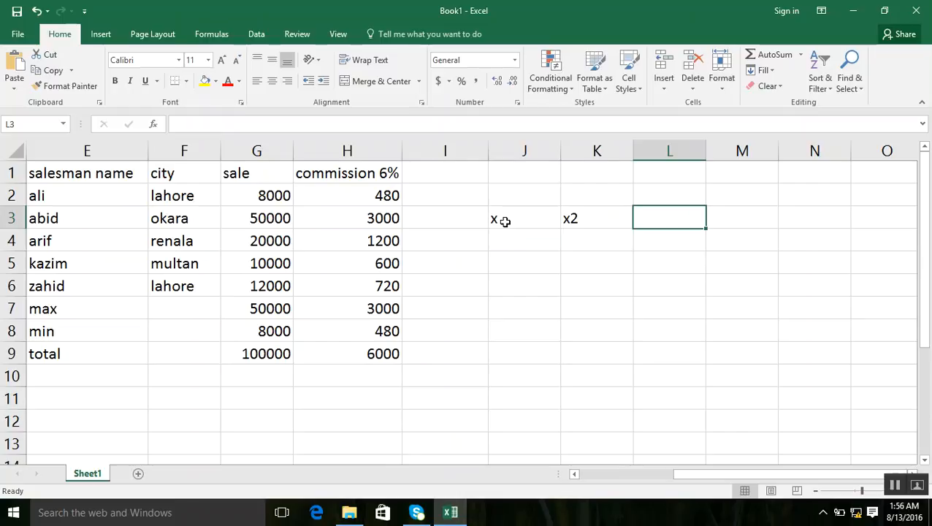
{"action": "type", "text": "sin(x)"}
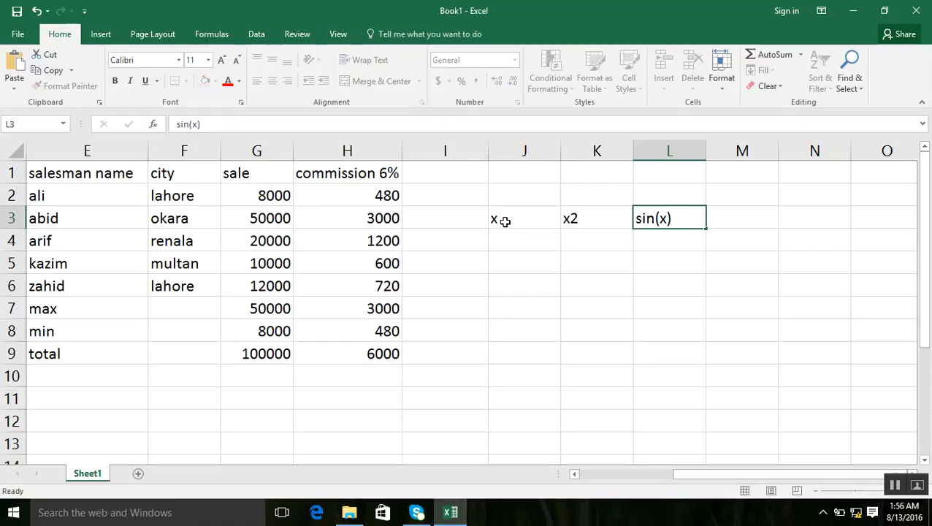
{"action": "key", "text": "Tab"}
{"action": "type", "text": "fac"}
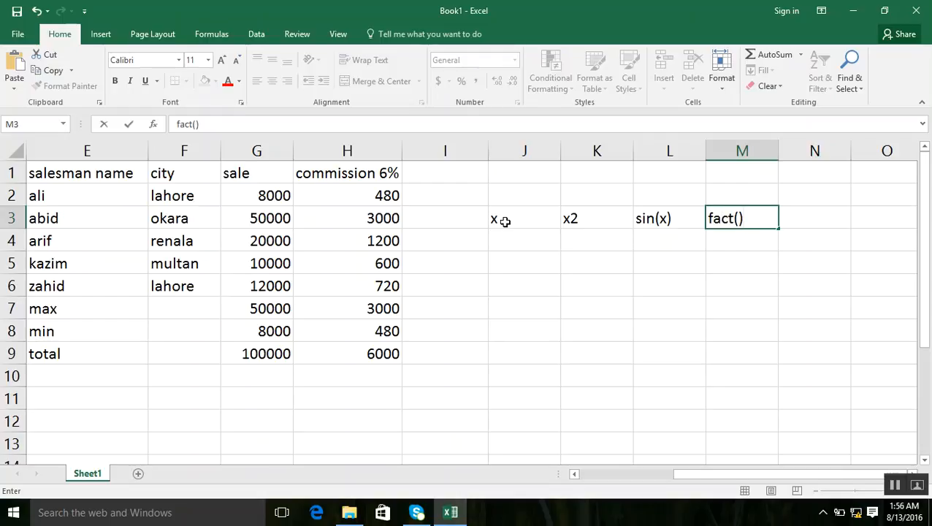
{"action": "key", "text": "Return"}
Enter the values 2, 4, 5 and 6 under the x header in J4:J7
{"action": "key", "text": "Left"}
{"action": "key", "text": "Left"}
{"action": "key", "text": "Left"}
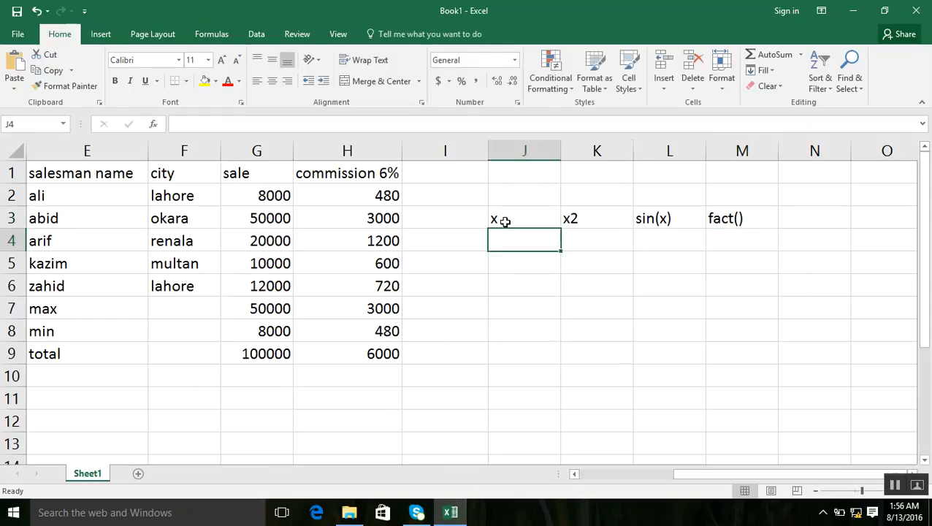
{"action": "type", "text": "2"}
{"action": "key", "text": "Return"}
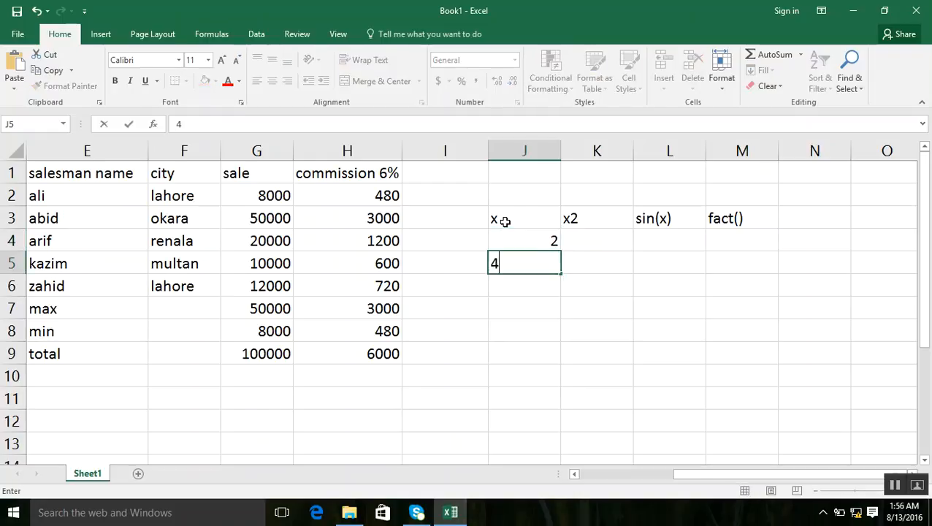
{"action": "type", "text": "4"}
{"action": "key", "text": "Return"}
{"action": "type", "text": "5"}
{"action": "key", "text": "Return"}
{"action": "type", "text": "6"}
{"action": "key", "text": "Return"}
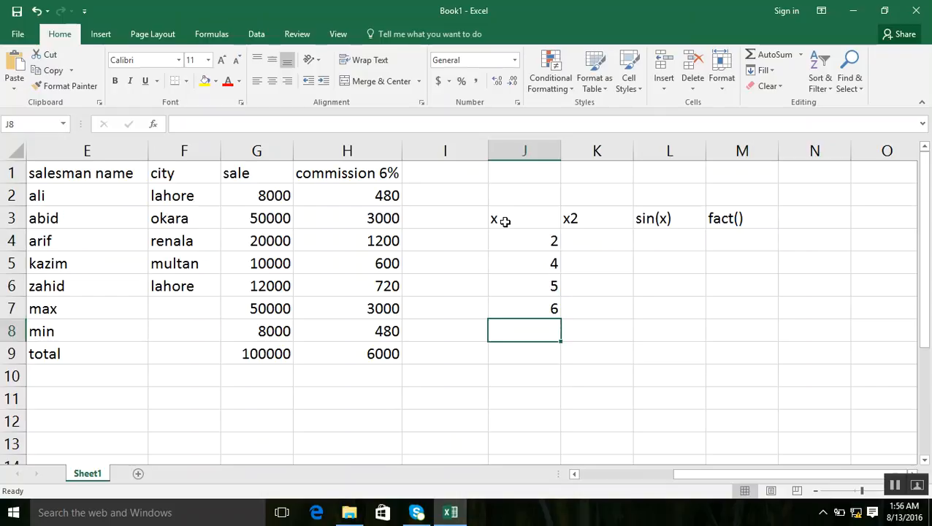
Square the x value in K4 with the formula =J4^2 and fill it down through K7
{"action": "key", "text": "Right"}
{"action": "key", "text": "Up"}
{"action": "key", "text": "Up"}
{"action": "key", "text": "Up"}
{"action": "key", "text": "Up"}
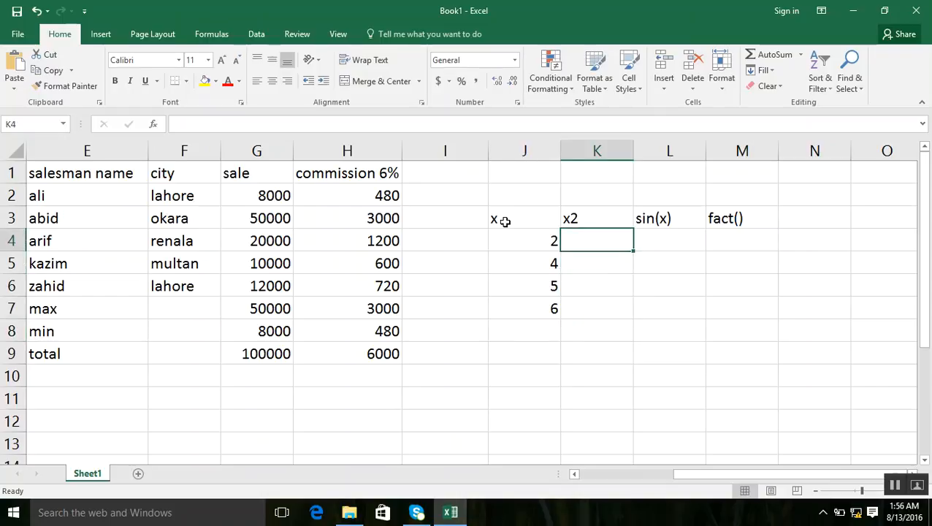
{"action": "type", "text": "="}
{"action": "left_click", "coordinate": [521, 240]}
{"action": "type", "text": "^"}
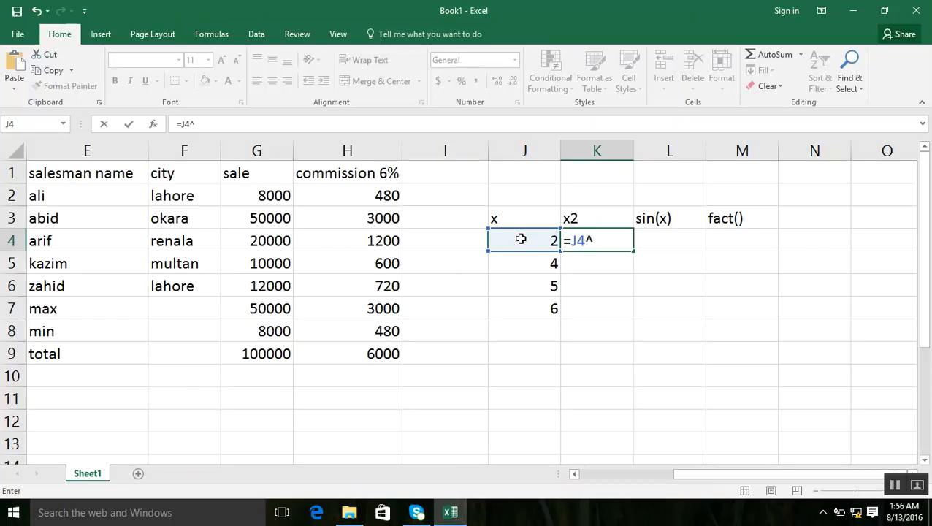
{"action": "type", "text": "2"}
{"action": "key", "text": "Return"}
{"action": "left_click", "coordinate": [601, 239]}
{"action": "left_click_drag", "start_coordinate": [630, 250], "coordinate": [630, 314]}
Calculate the sine of J4 in L4 with the SIN function and fill the formula down through L7
{"action": "left_click", "coordinate": [661, 244]}
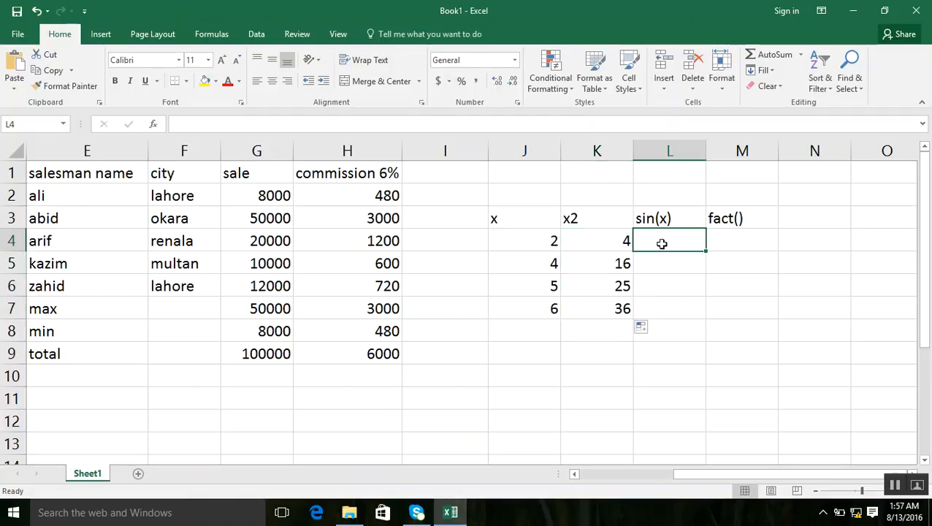
{"action": "type", "text": "=sin("}
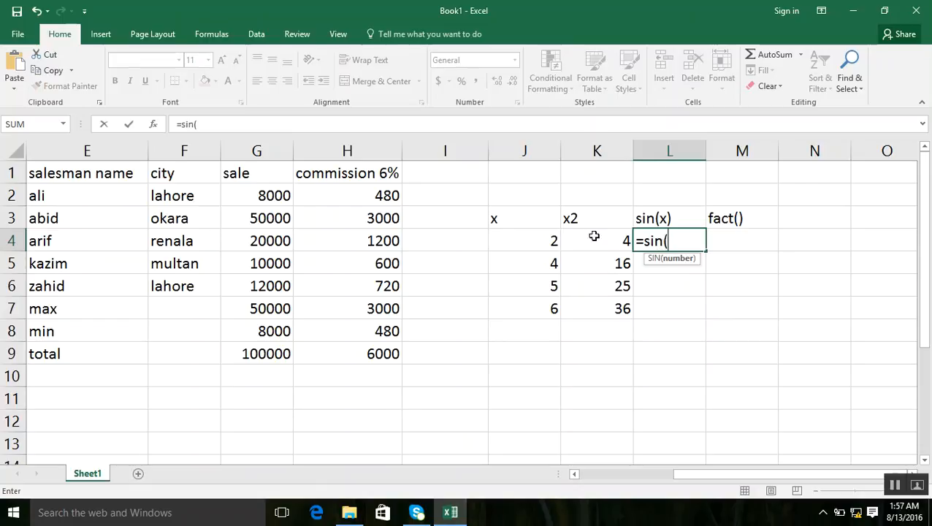
{"action": "left_click", "coordinate": [512, 245]}
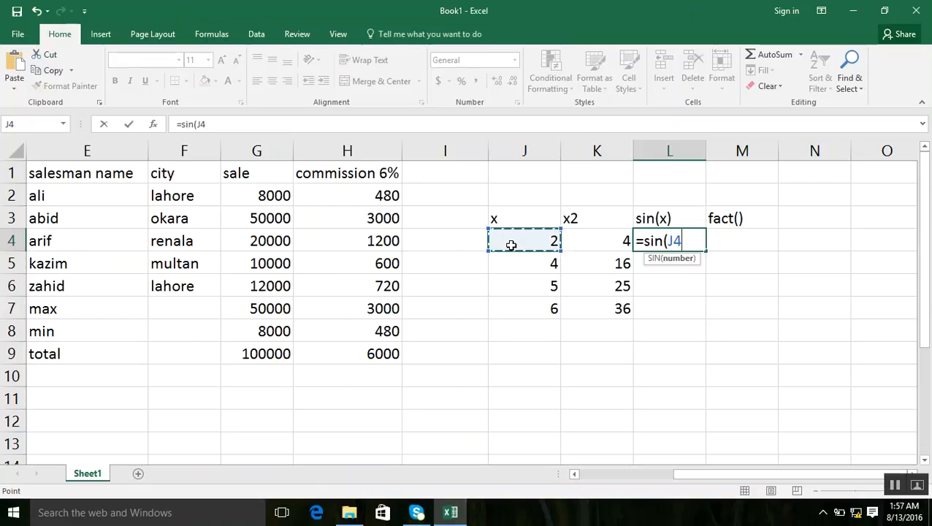
{"action": "key", "text": "Return"}
{"action": "left_click", "coordinate": [642, 241]}
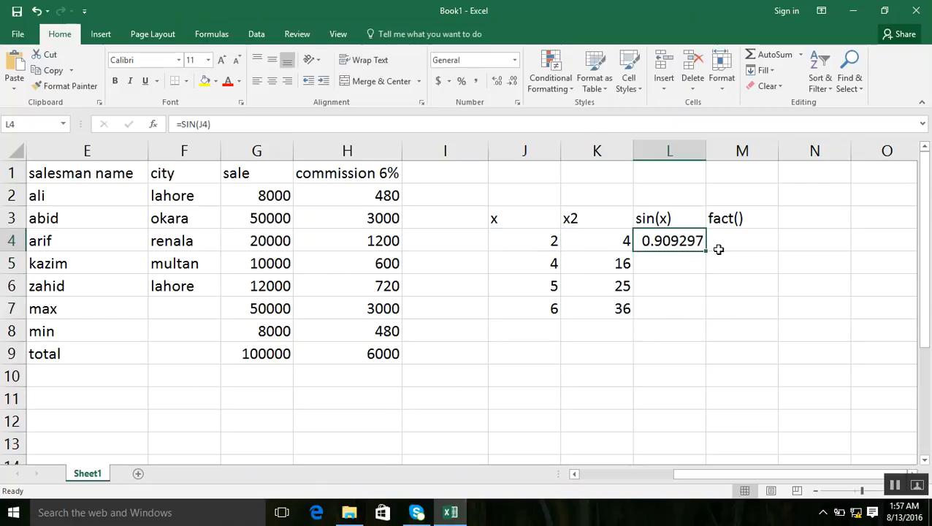
{"action": "left_click_drag", "start_coordinate": [708, 250], "coordinate": [693, 318]}
Change the factorial column header in M3 to fact(x)
{"action": "left_click", "coordinate": [739, 239]}
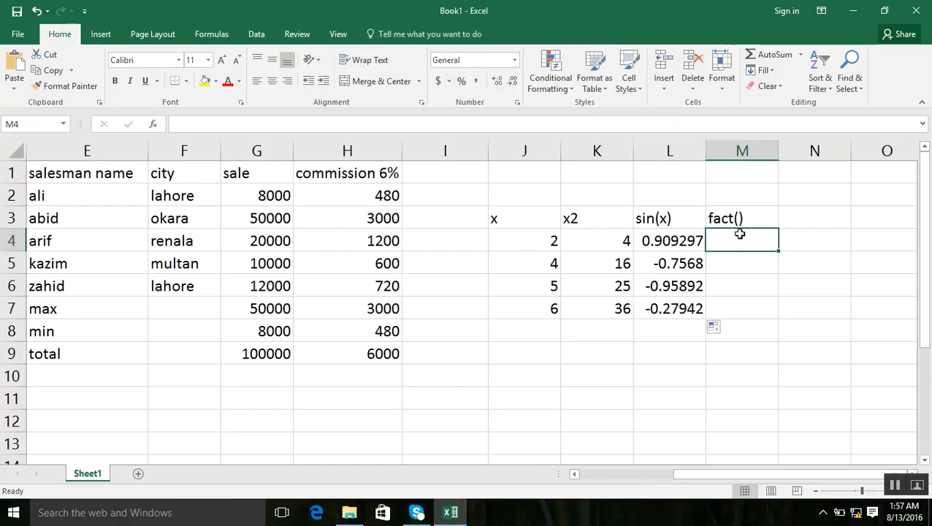
{"action": "double_click", "coordinate": [739, 218]}
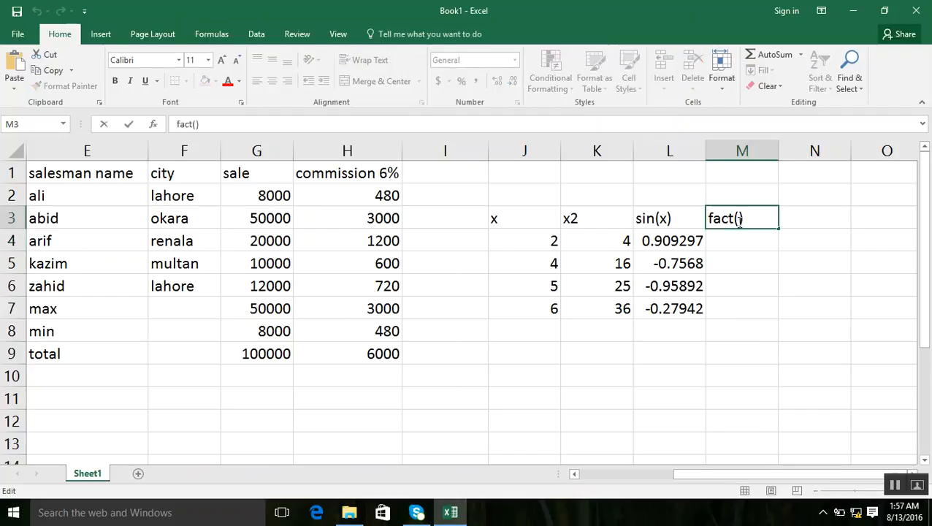
{"action": "type", "text": "x"}
Calculate the factorial of J4 in M4 with the FACT function and fill the formula down through M7
{"action": "left_click", "coordinate": [735, 241]}
{"action": "type", "text": "="}
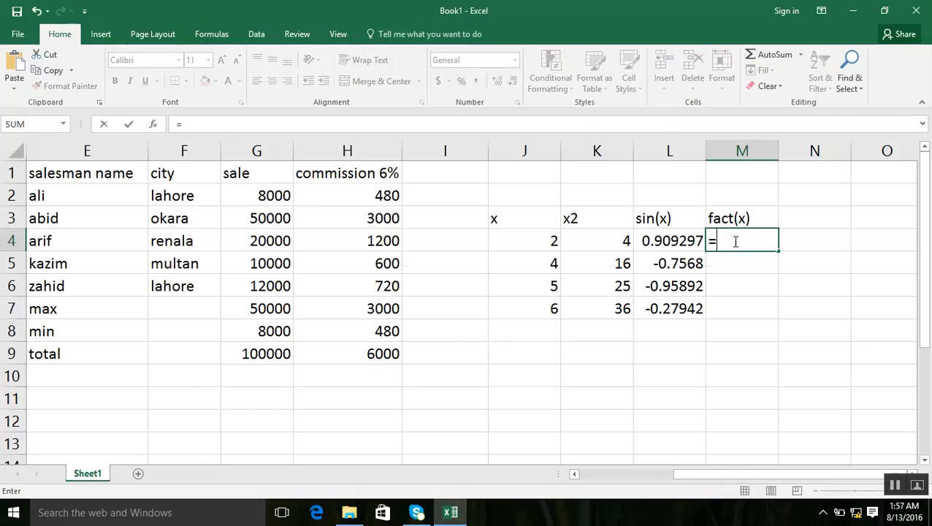
{"action": "type", "text": "fact("}
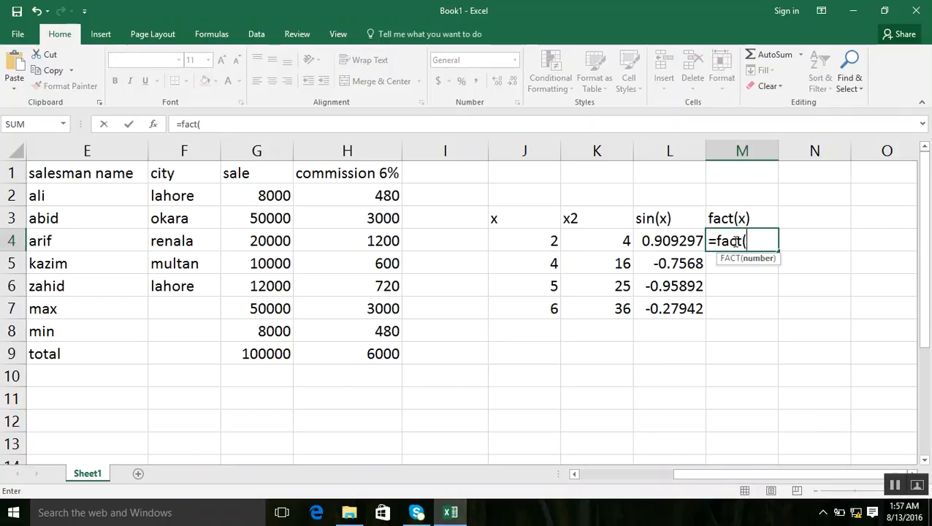
{"action": "left_click", "coordinate": [544, 243]}
{"action": "key", "text": "Return"}
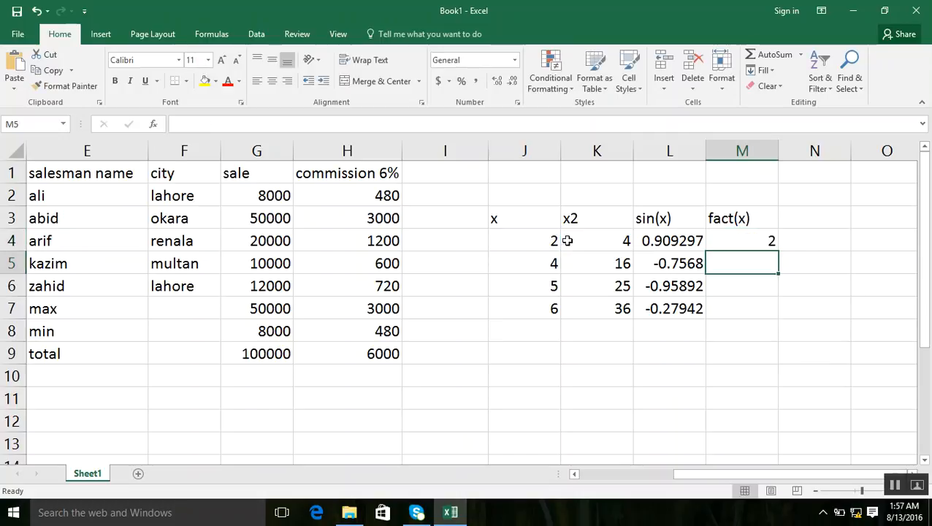
{"action": "left_click", "coordinate": [724, 234]}
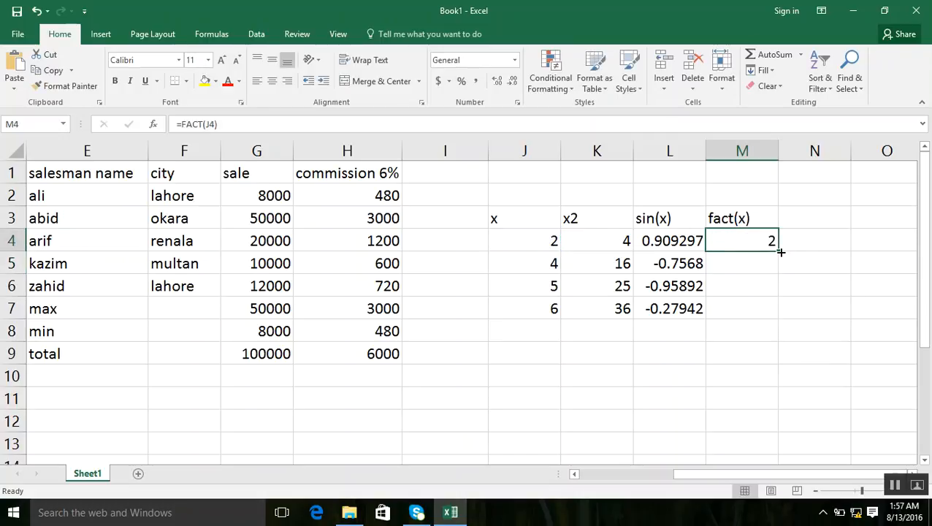
{"action": "left_click_drag", "start_coordinate": [775, 277], "coordinate": [767, 317]}
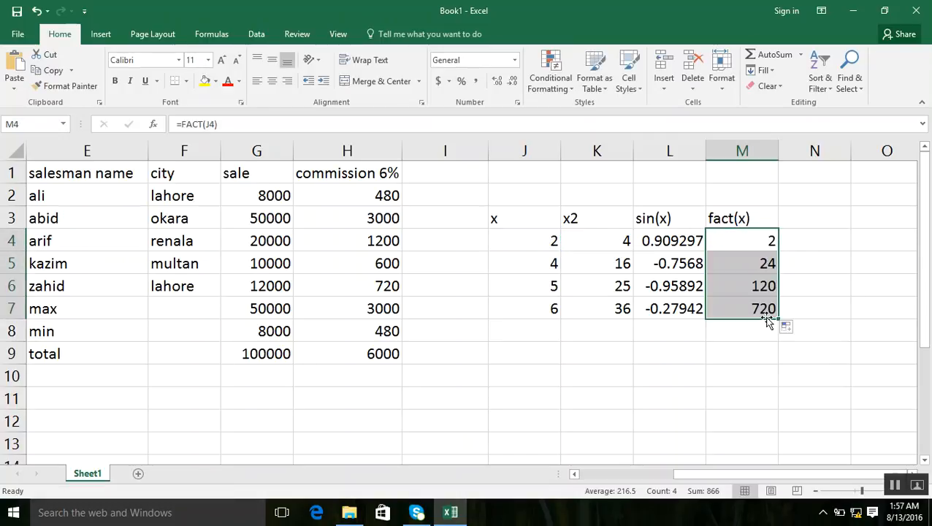